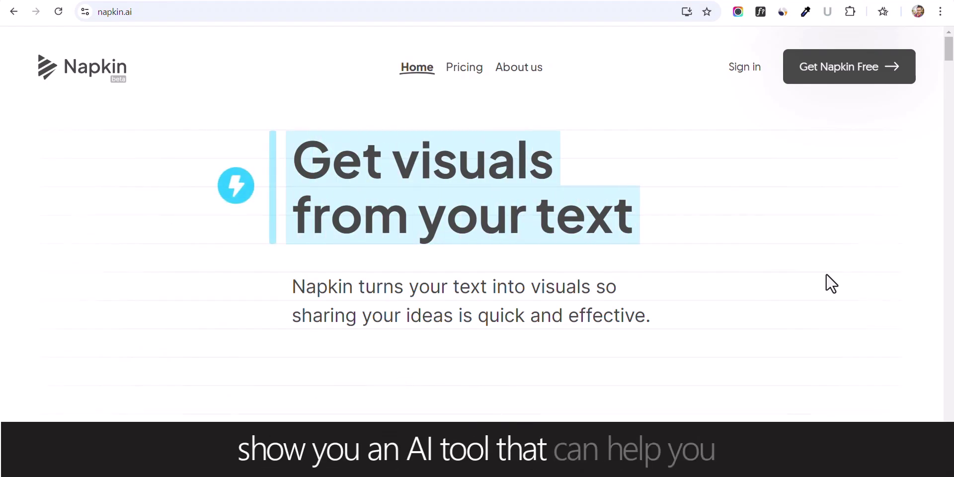
Scroll the napkin.ai homepage past How it works to the 'Polish it up, make it yours' section.
scroll(831, 283, down, 3)
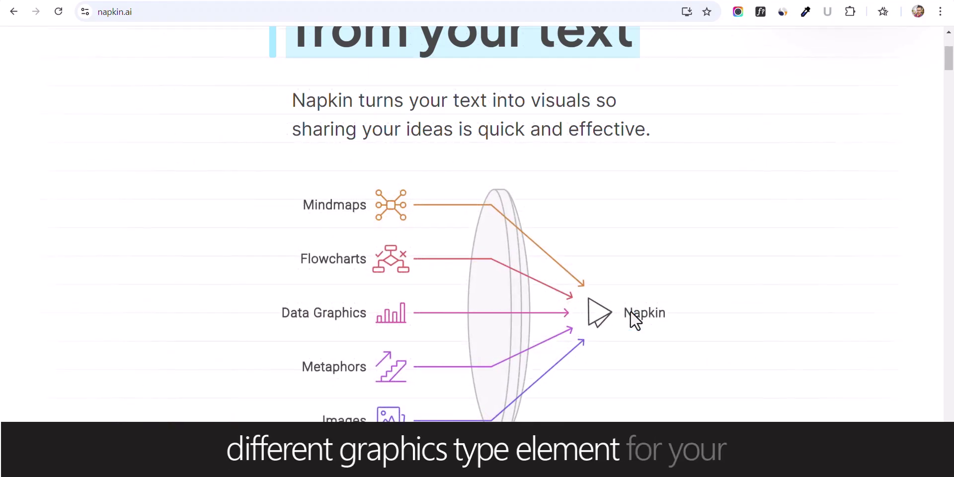
scroll(715, 320, down, 3)
scroll(760, 299, down, 10)
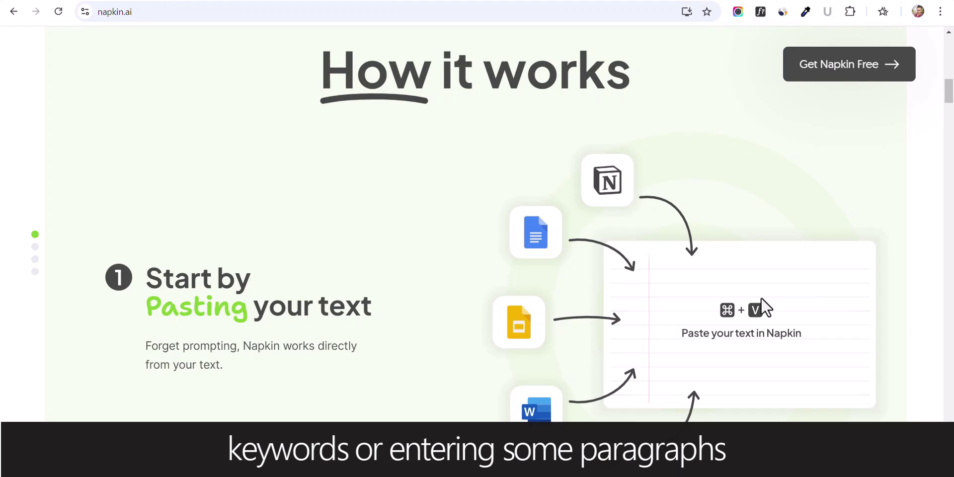
scroll(761, 297, down, 4)
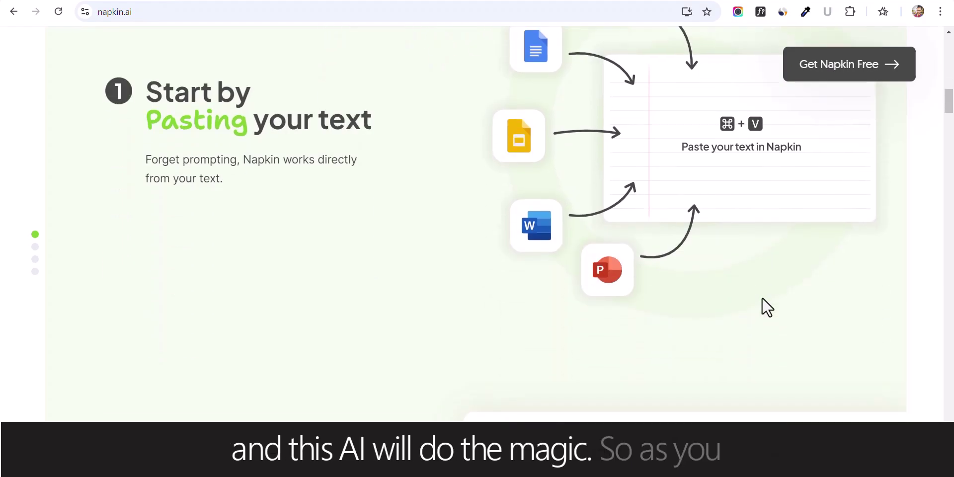
scroll(765, 296, down, 8)
scroll(777, 293, up, 3)
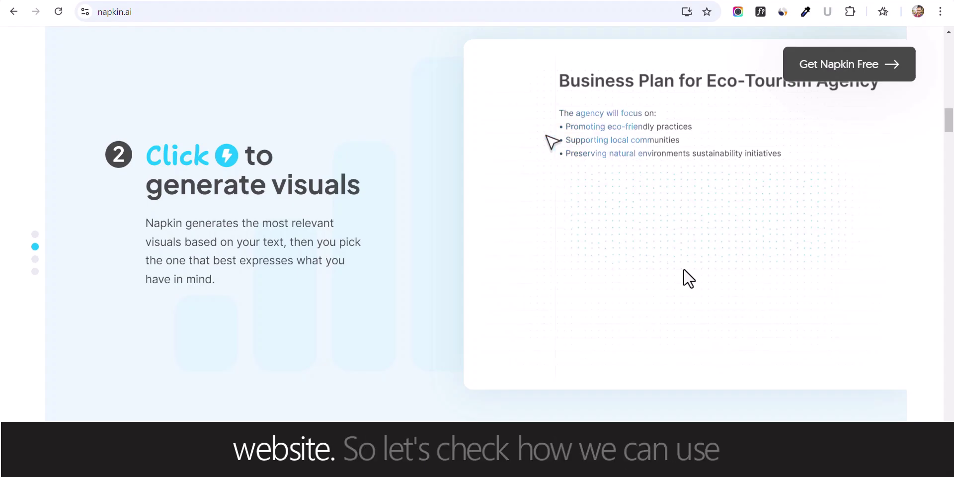
scroll(445, 326, down, 6)
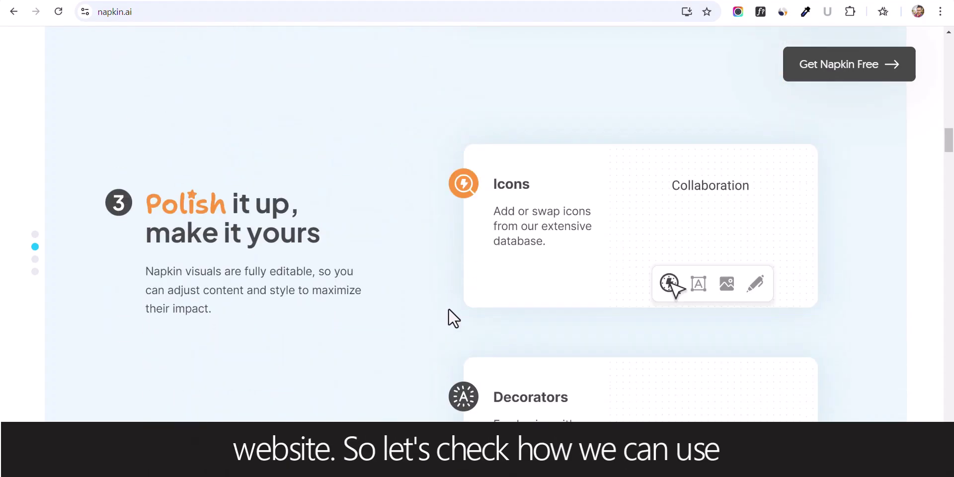
scroll(449, 308, down, 1)
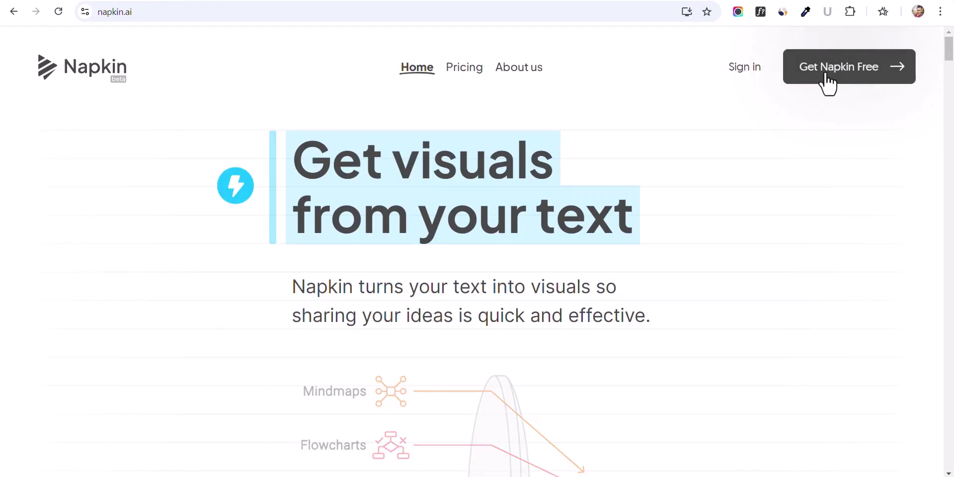
Sign up free with a Google account and choose personal use as the planned use.
click(828, 84)
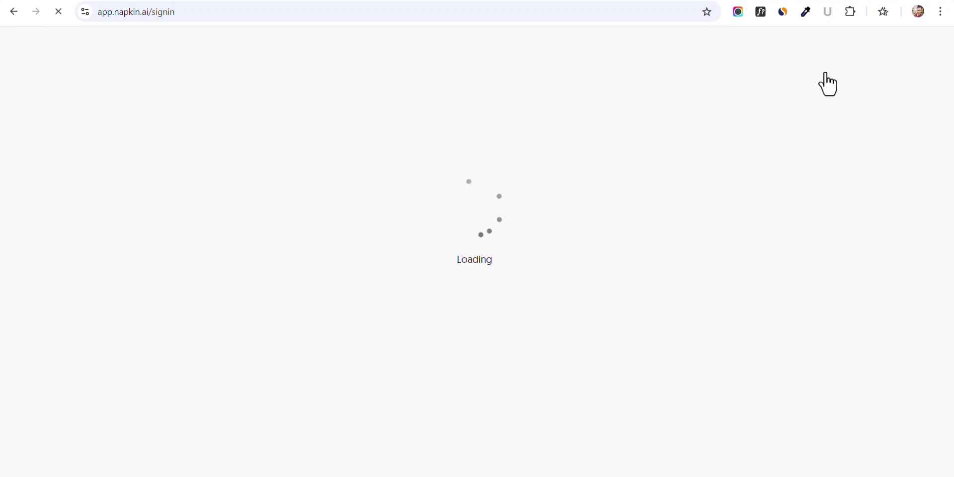
click(439, 287)
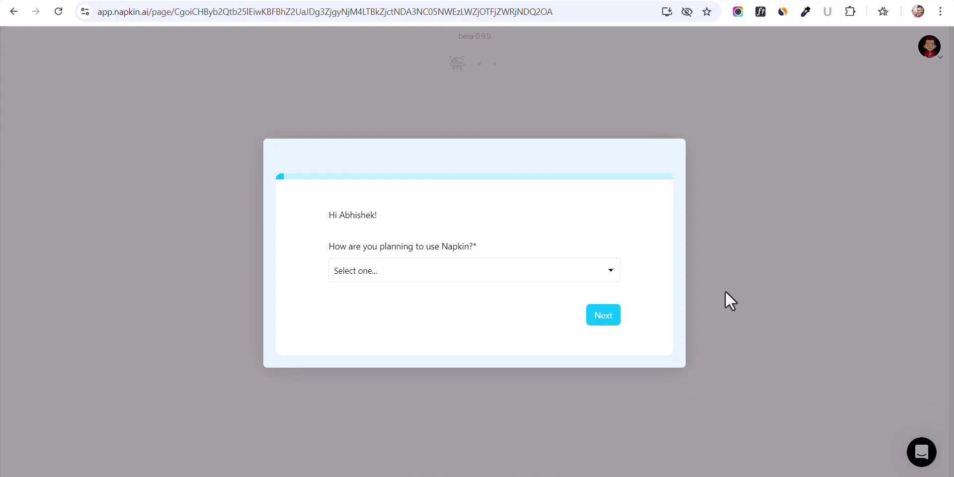
click(441, 271)
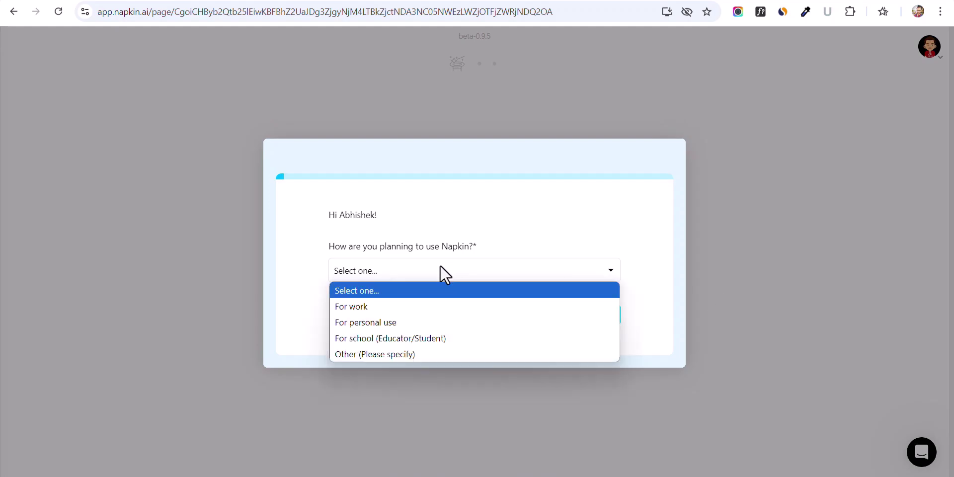
click(380, 322)
Select Blogs and newsletters plus Social media content as visual destinations and submit the survey.
click(608, 315)
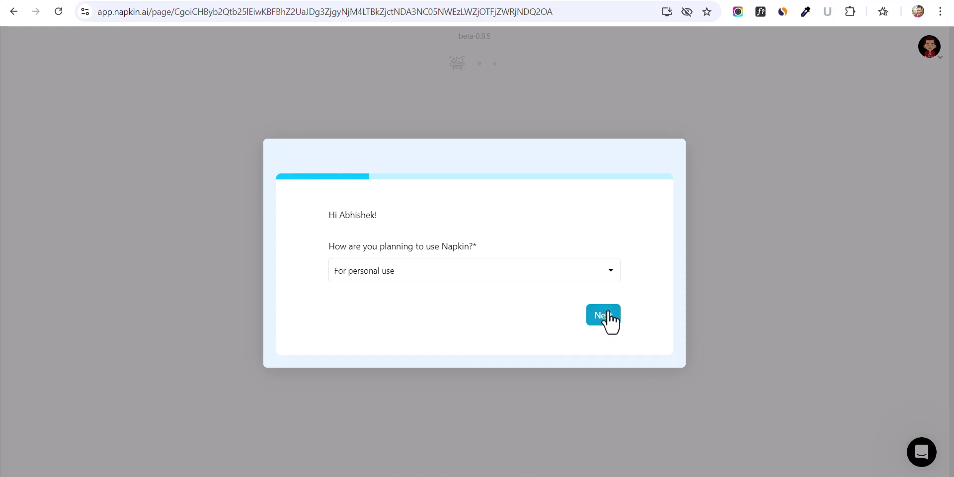
click(377, 209)
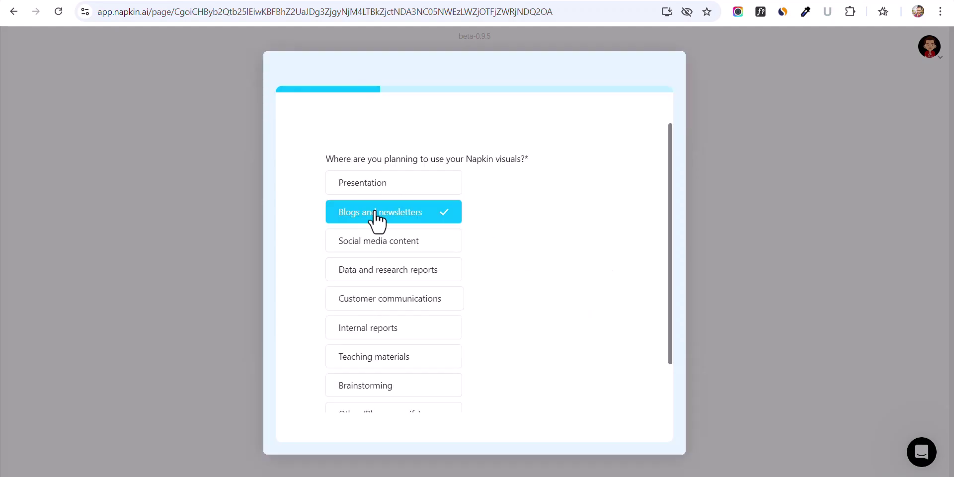
click(415, 249)
scroll(497, 353, down, 2)
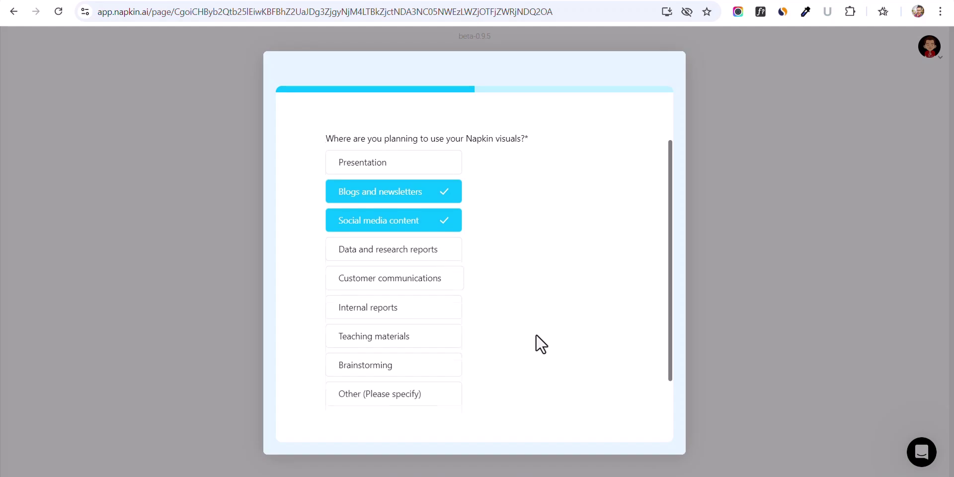
click(593, 412)
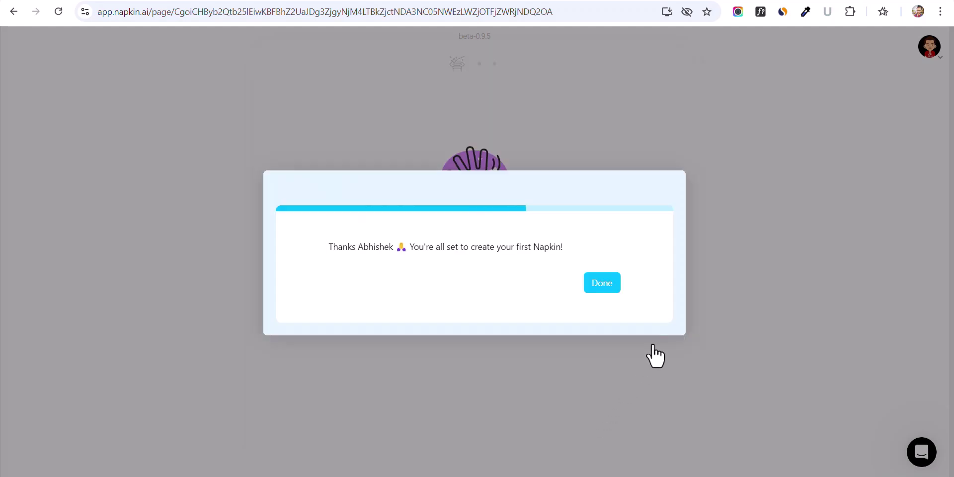
Start the first napkin with AI-generated text and begin the prompt 'Best SEO Chrome'.
click(468, 294)
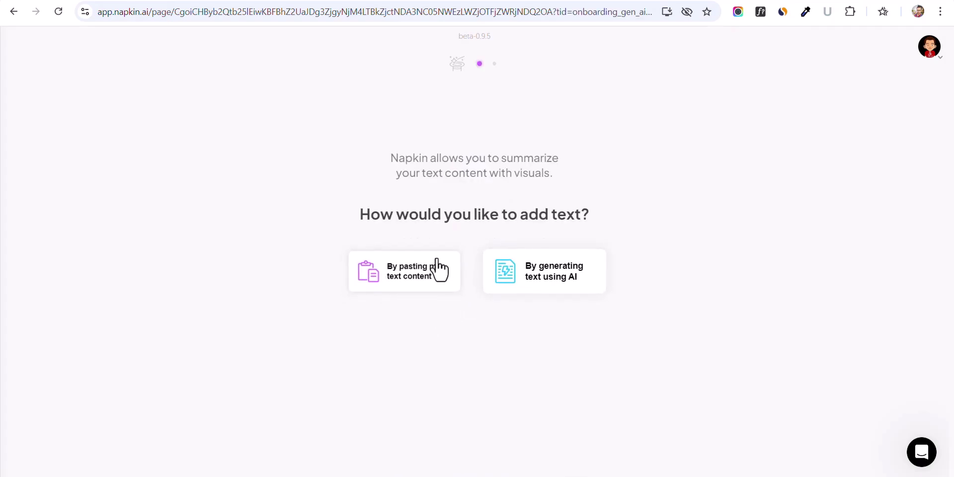
click(407, 283)
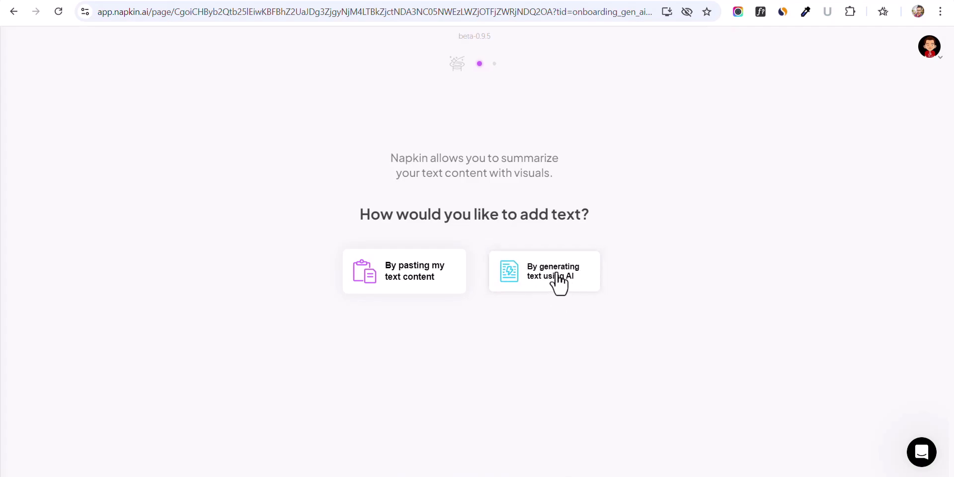
click(540, 285)
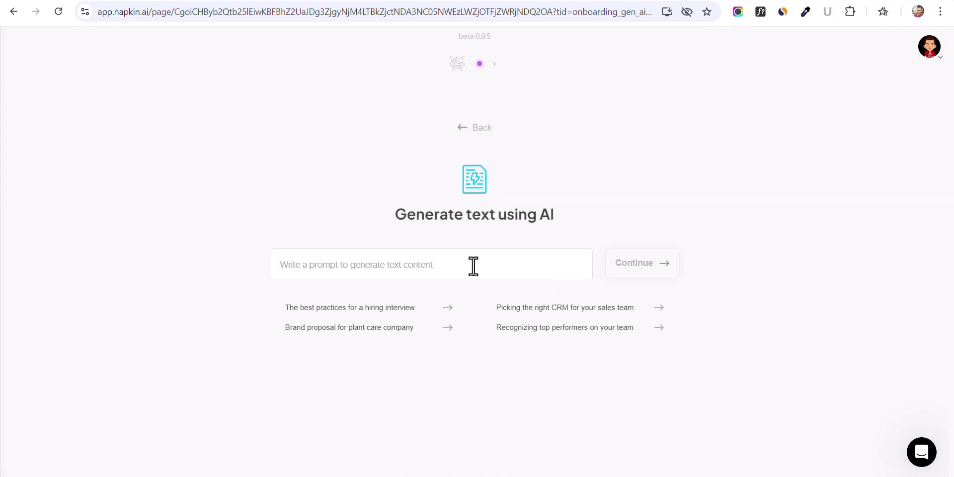
click(396, 268)
text(Best SEO Chrome extension)
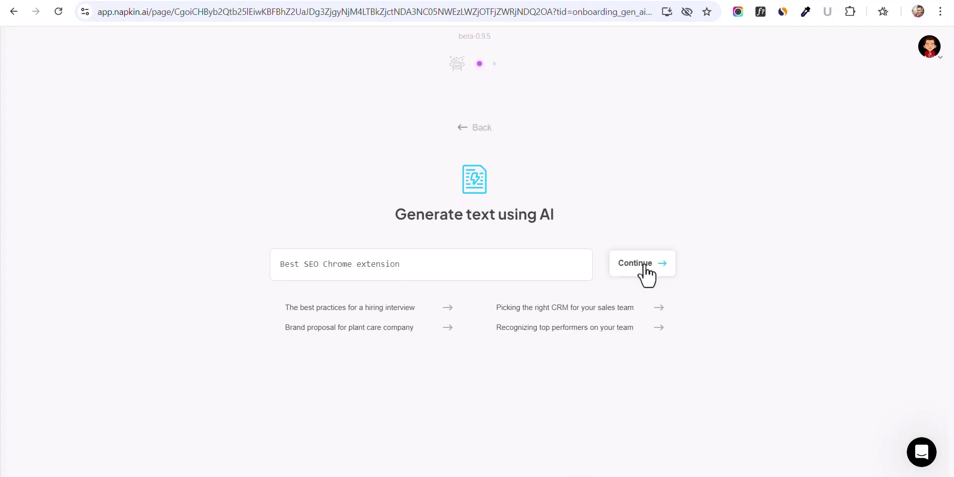
Generate the 'Best SEO Chrome Extensions' document and review it from MozBar to the Conclusion.
click(643, 265)
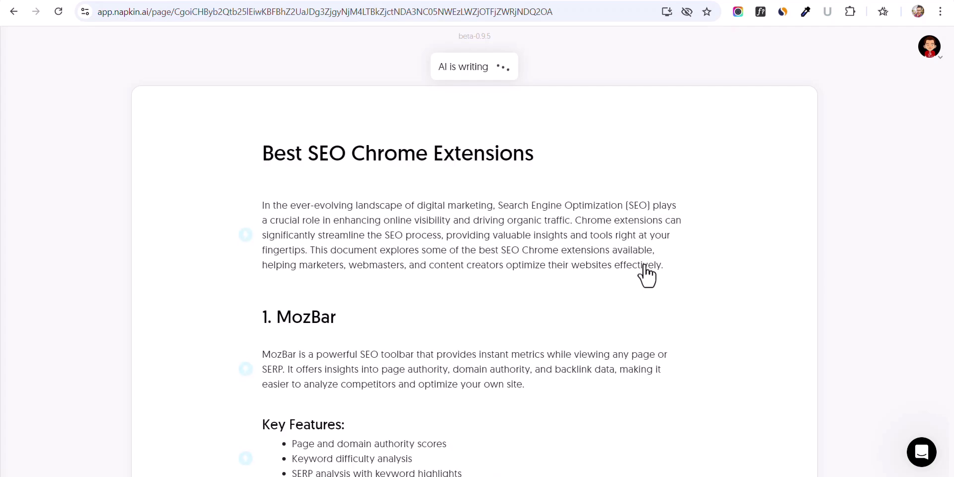
scroll(641, 273, down, 3)
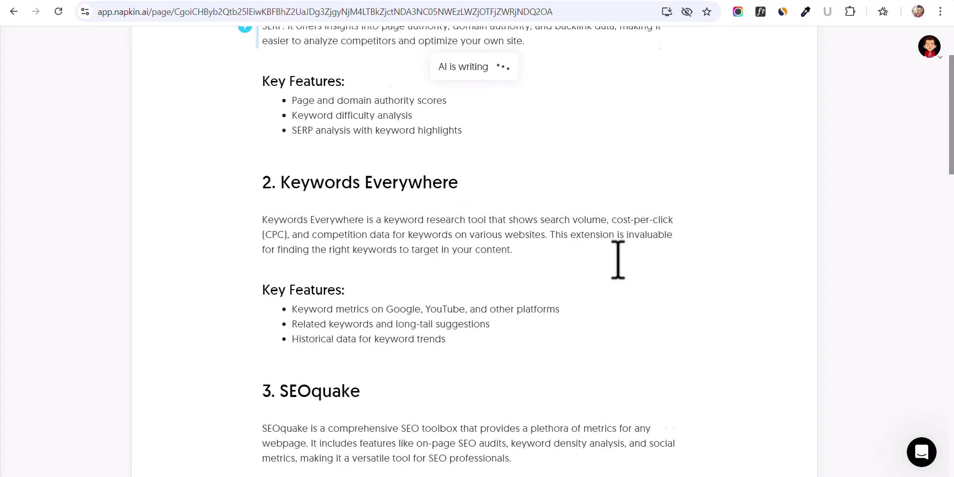
scroll(619, 260, down, 18)
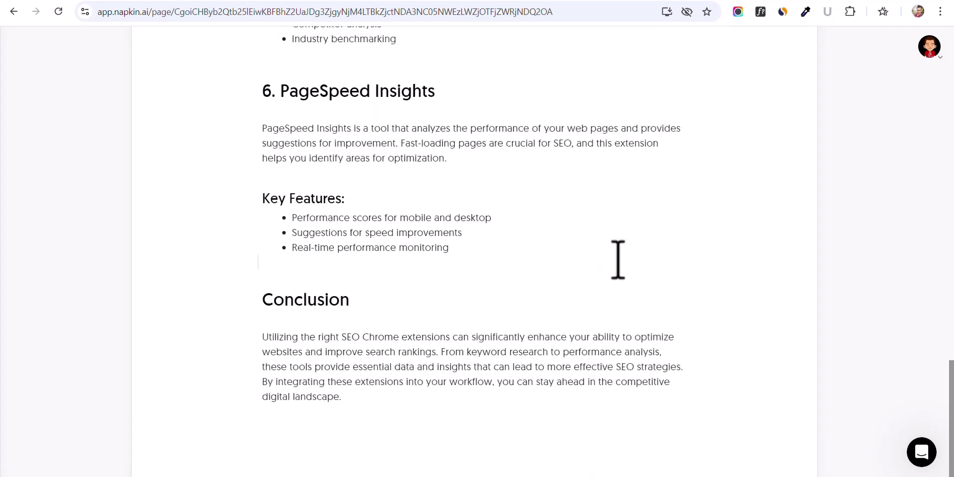
scroll(619, 260, up, 20)
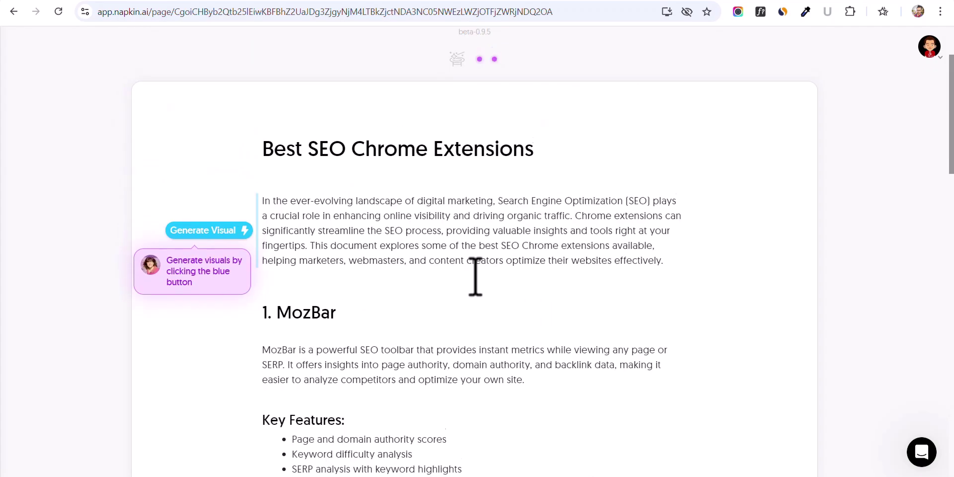
mouse_move(476, 273)
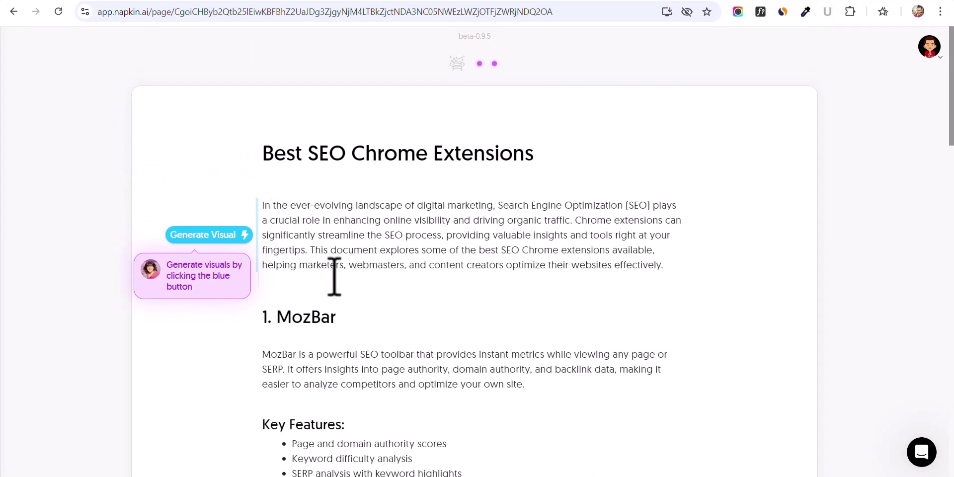
scroll(273, 207, down, 4)
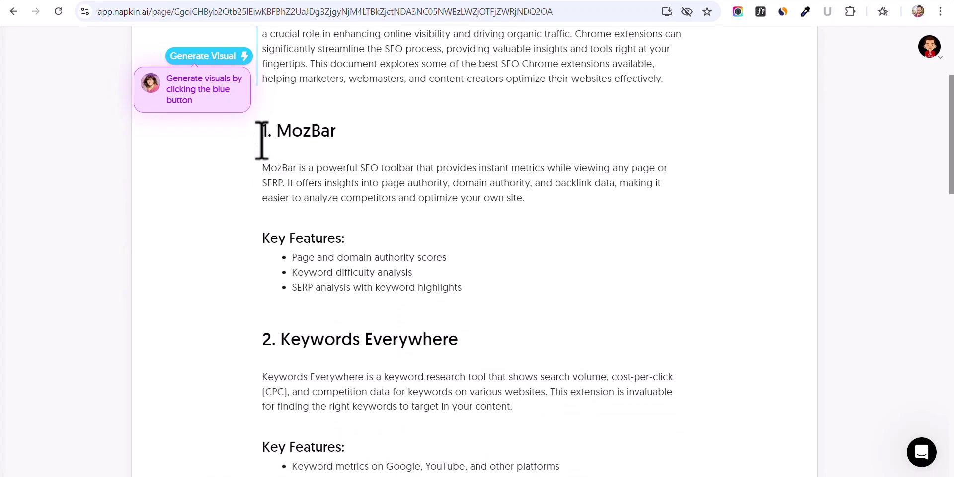
Generate a visual from the MozBar key features text and apply the gear-shaped style.
drag(293, 143, 492, 288)
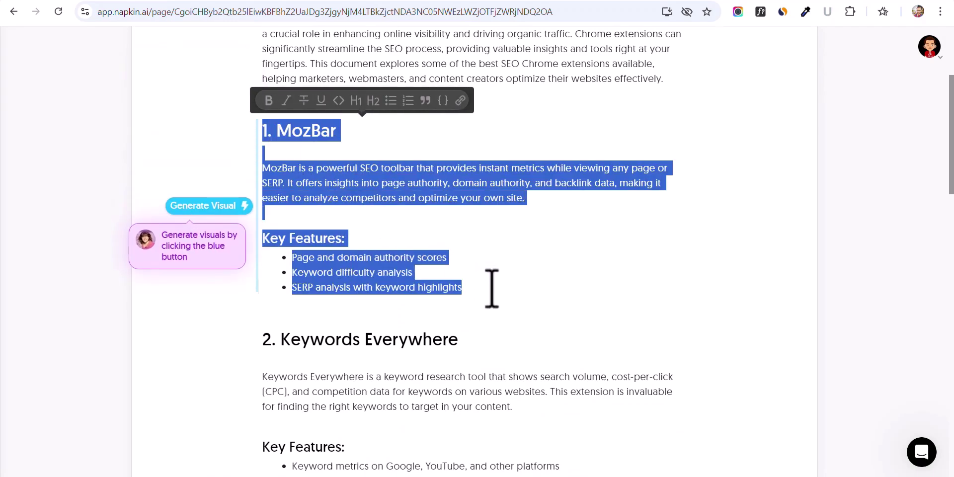
click(205, 206)
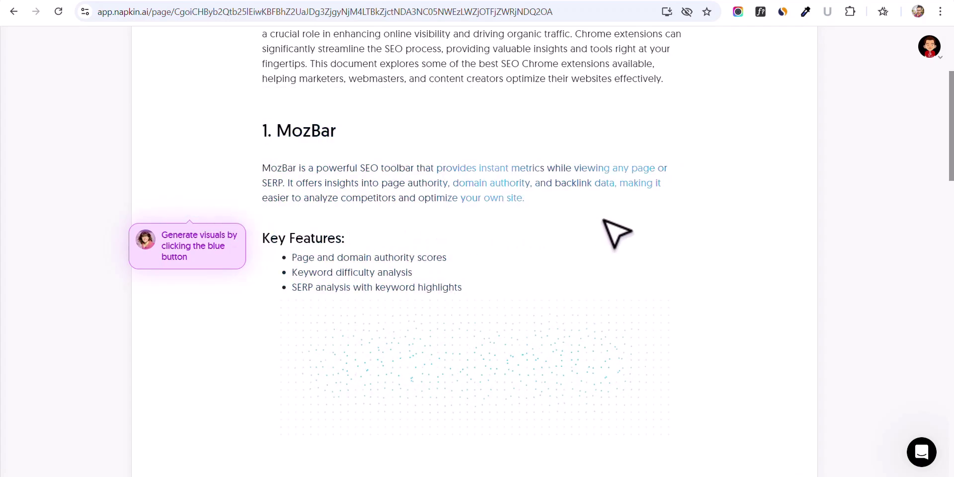
scroll(617, 234, down, 1)
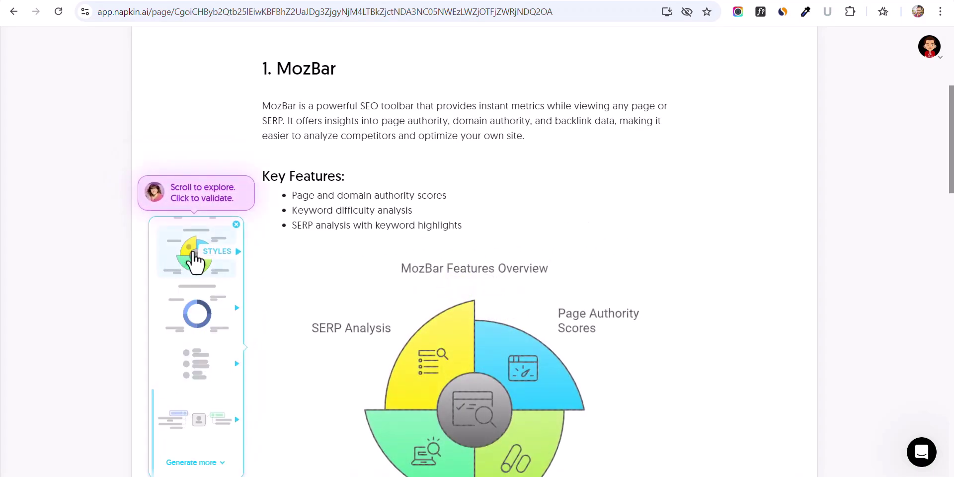
scroll(341, 301, down, 2)
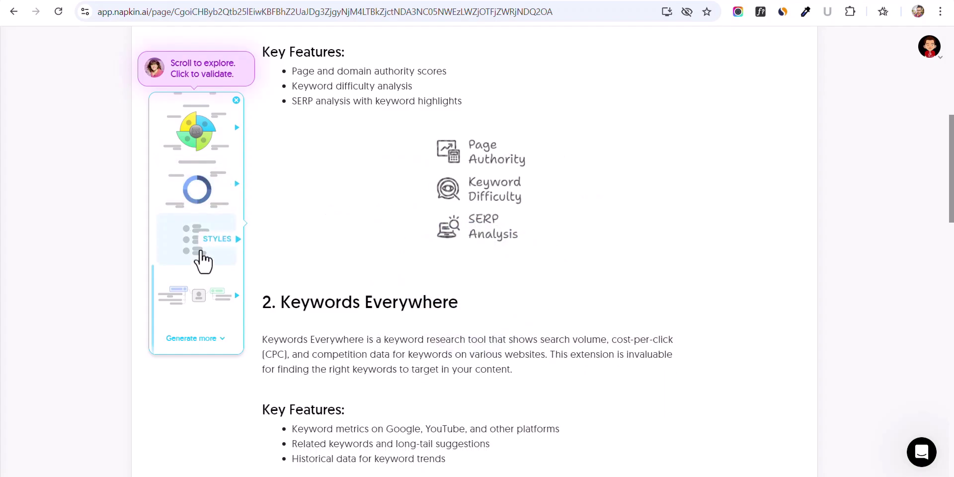
click(217, 342)
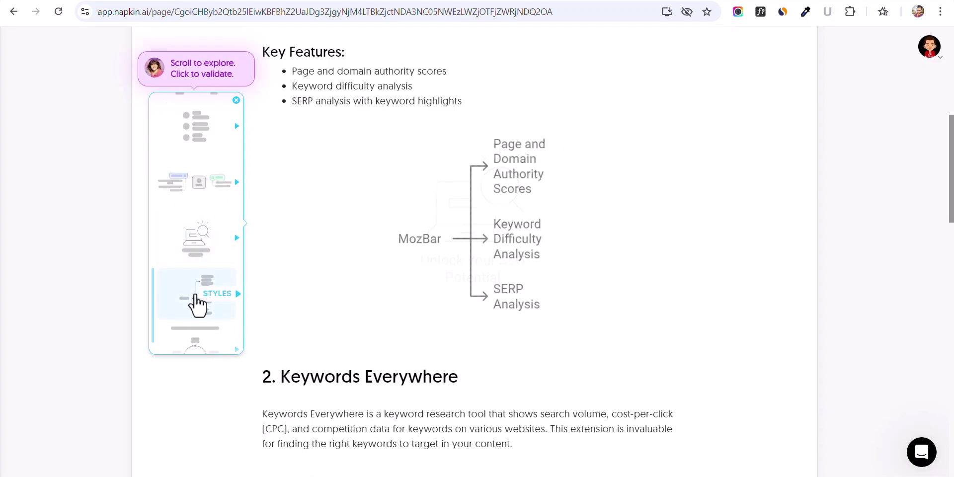
scroll(202, 340, down, 1)
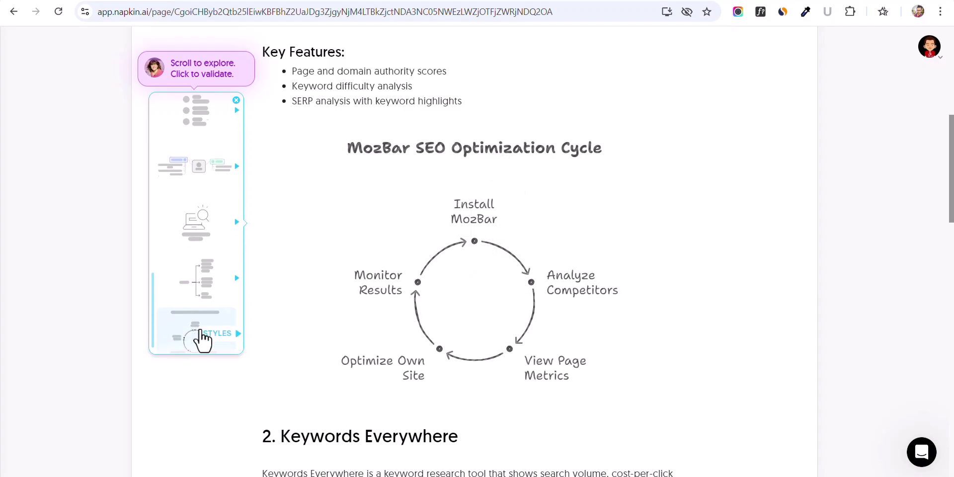
scroll(205, 159, down, 5)
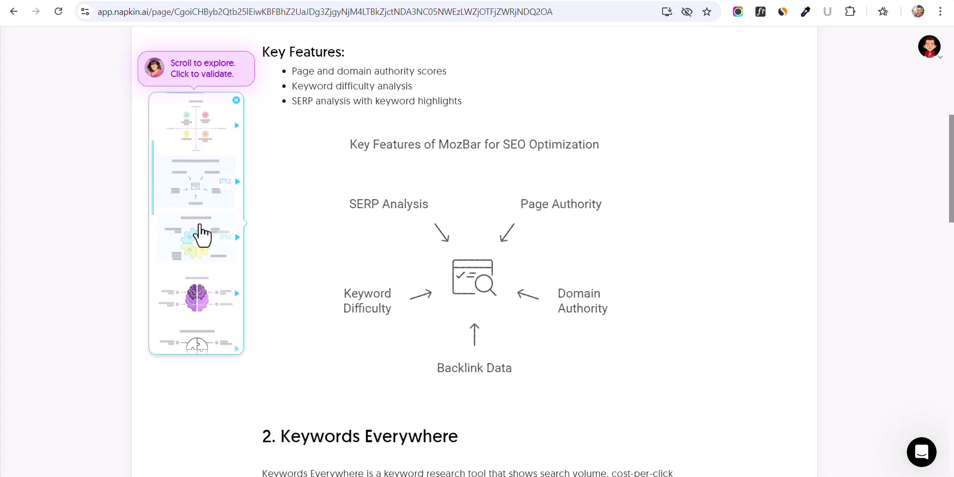
click(197, 251)
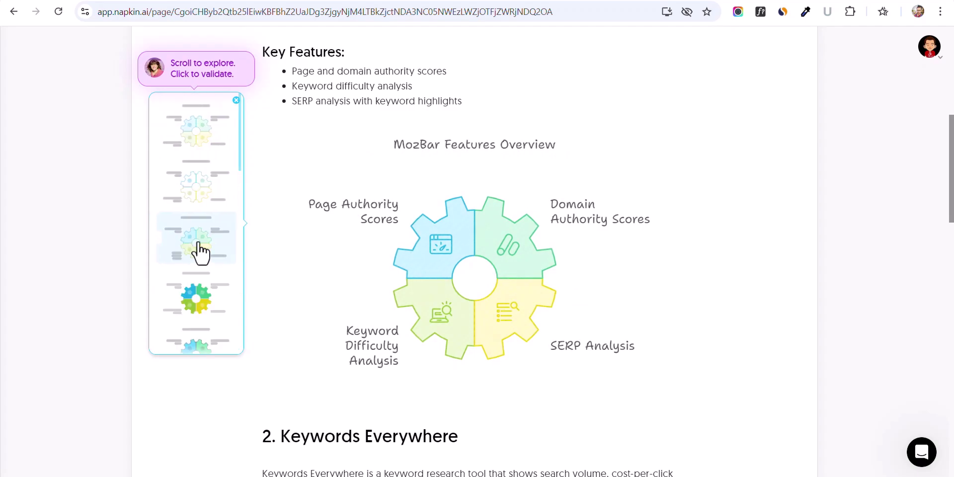
Select the gear diagram and set the export format to PNG after trying SVG and PDF.
click(512, 204)
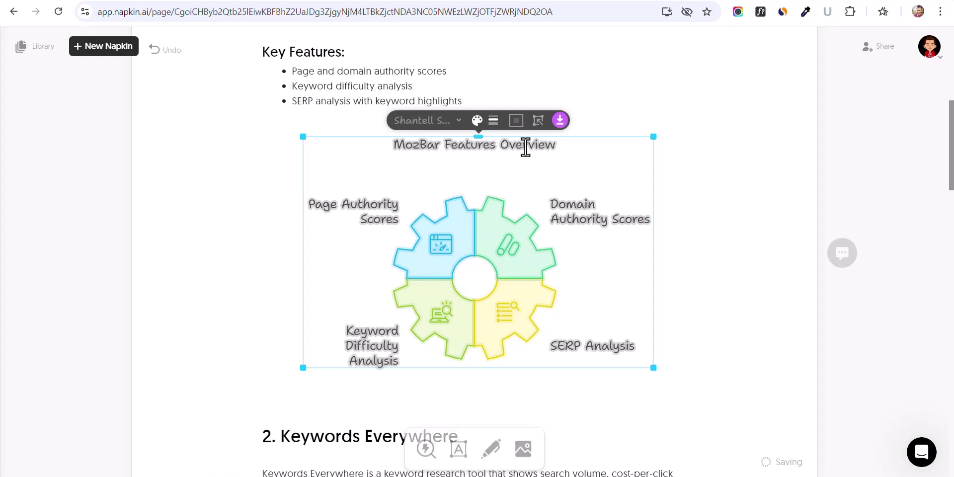
click(561, 121)
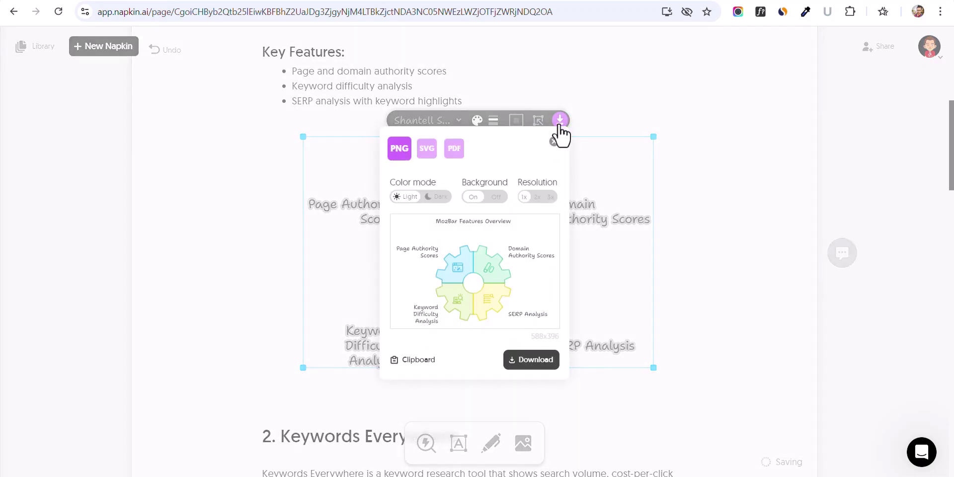
click(427, 149)
click(453, 151)
click(396, 158)
Turn the background off, download napkin-selection.png, and open the downloaded file.
click(496, 197)
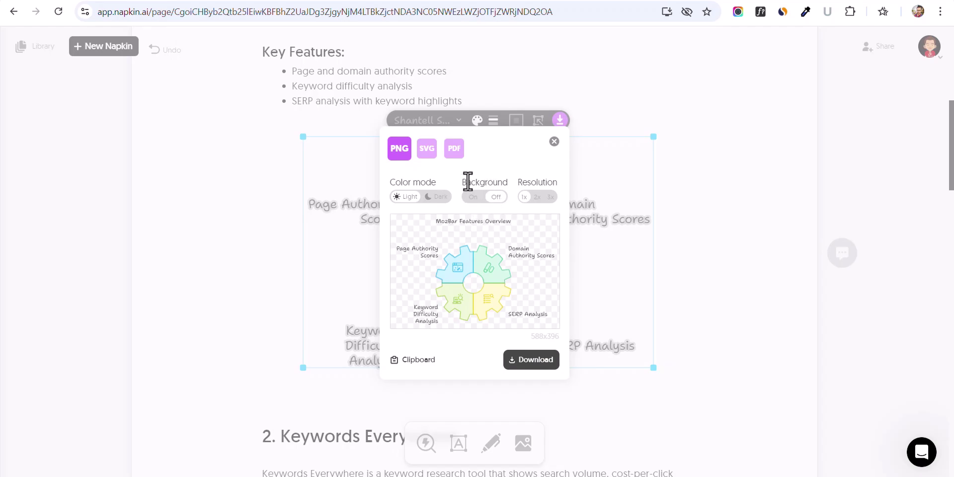
click(518, 366)
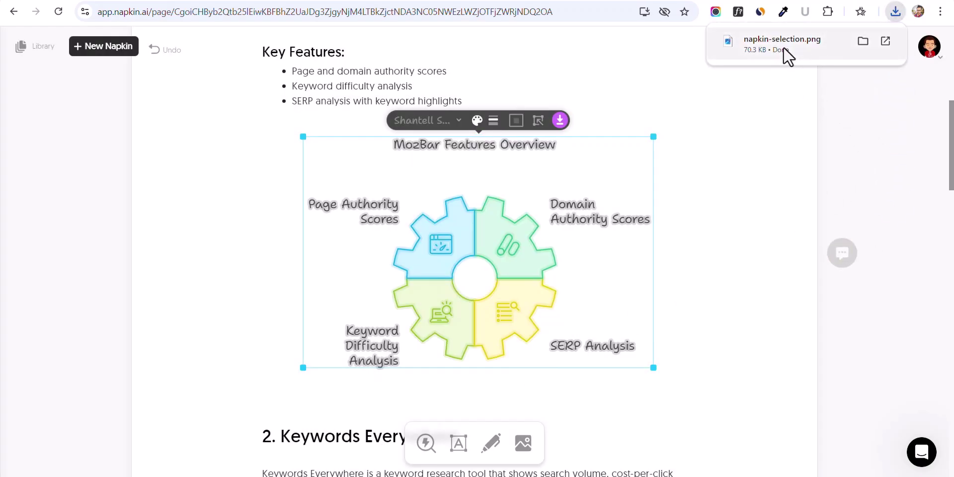
click(783, 47)
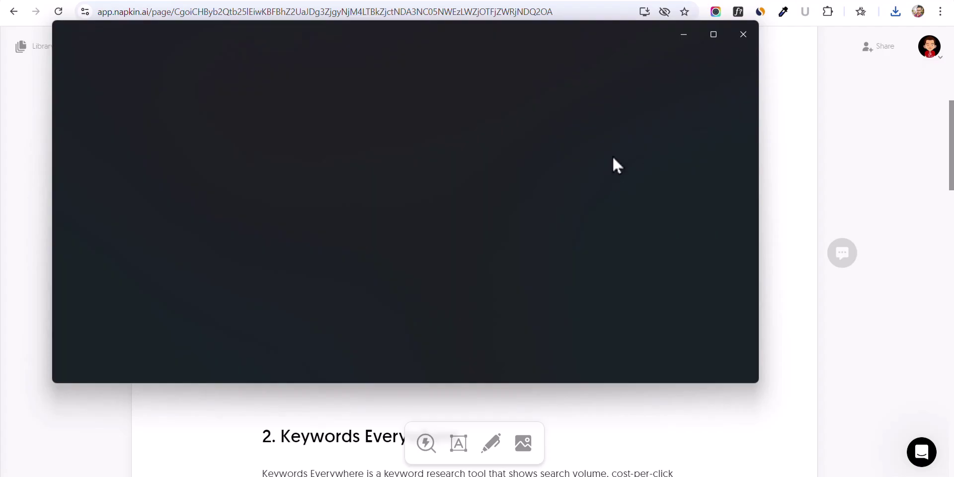
View napkin-selection.png full screen in Photos, then close it and return to the Napkin document.
click(720, 41)
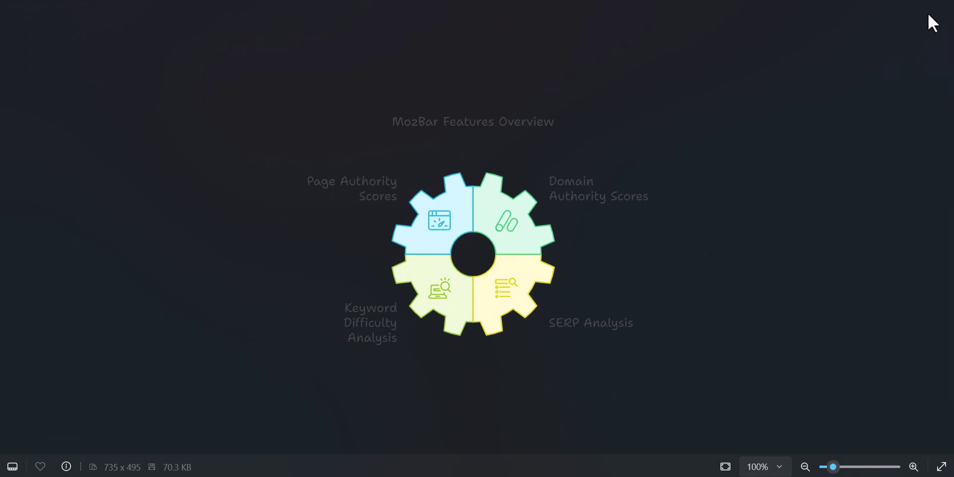
key(alt+F4)
click(692, 256)
Generate a visual from the Check My Links paragraph and bullets and apply the colour-filled brain style.
scroll(692, 259, down, 7)
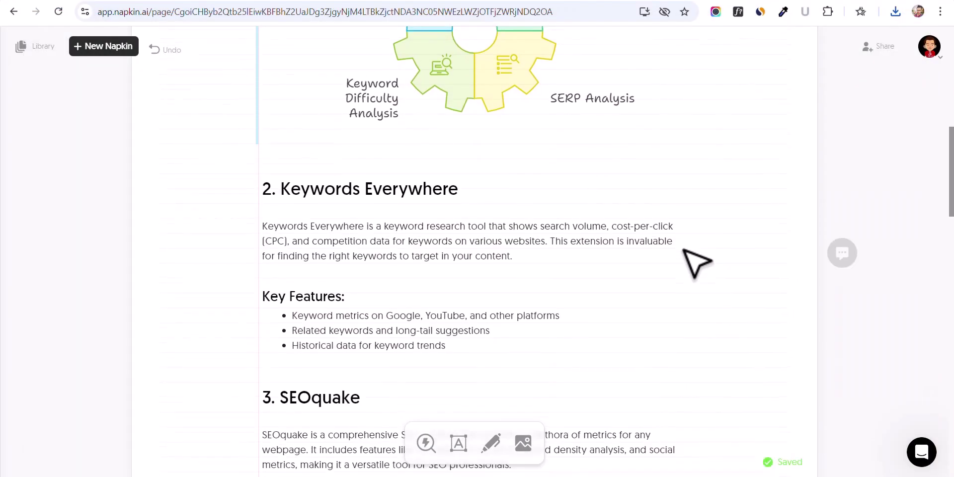
scroll(422, 234, down, 3)
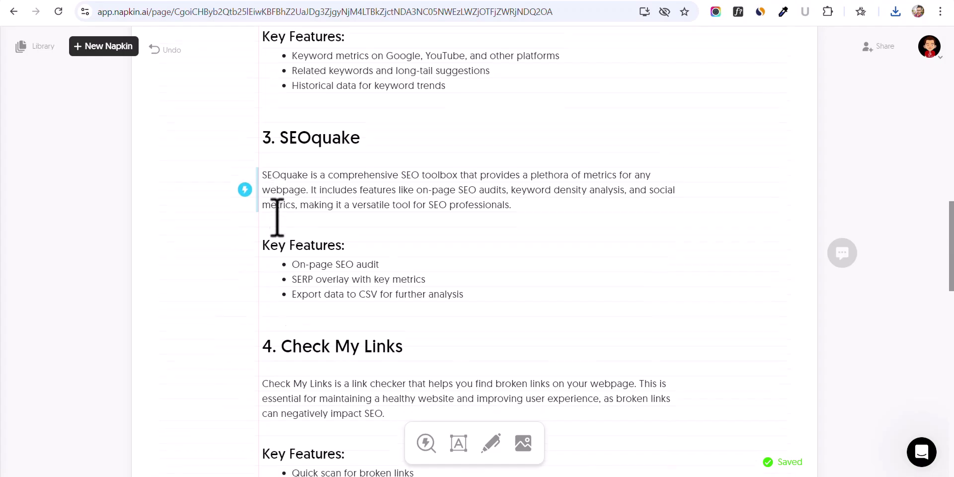
scroll(292, 221, down, 2)
scroll(292, 221, down, 2)
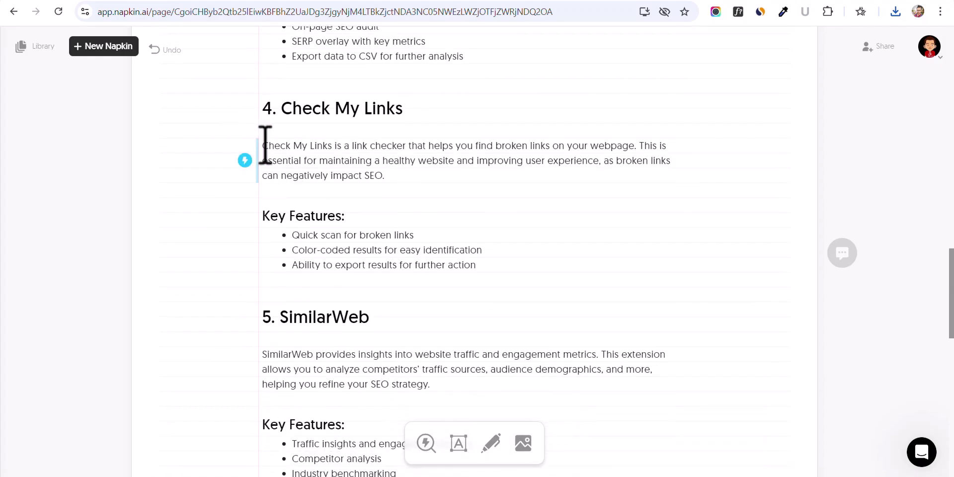
drag(264, 145, 477, 267)
click(247, 209)
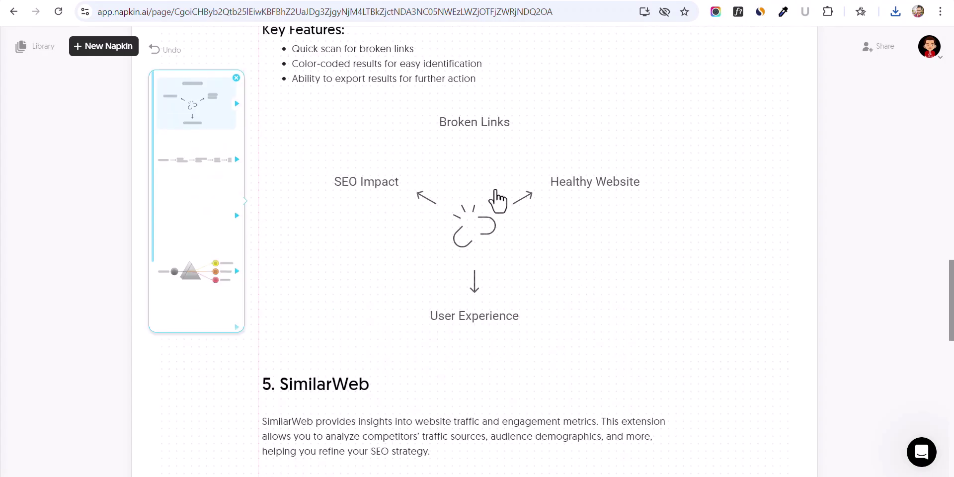
click(191, 176)
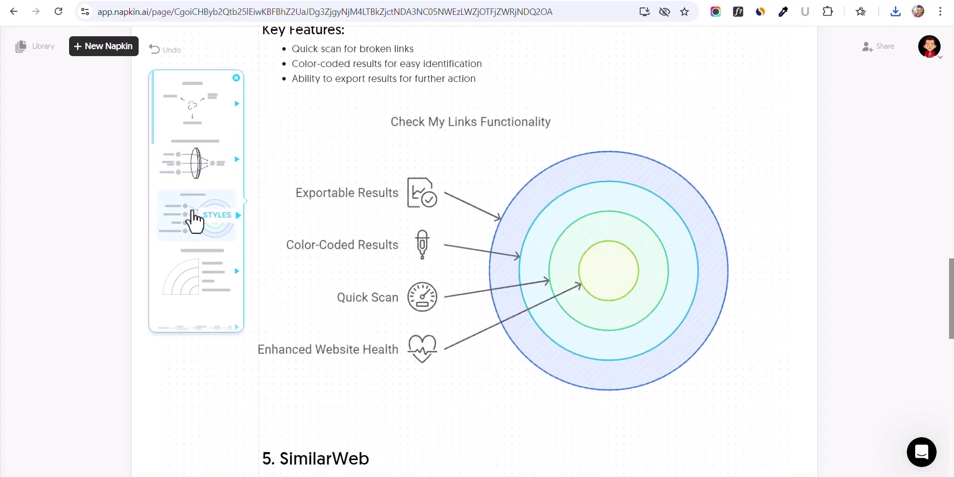
scroll(194, 279, down, 3)
scroll(192, 294, down, 3)
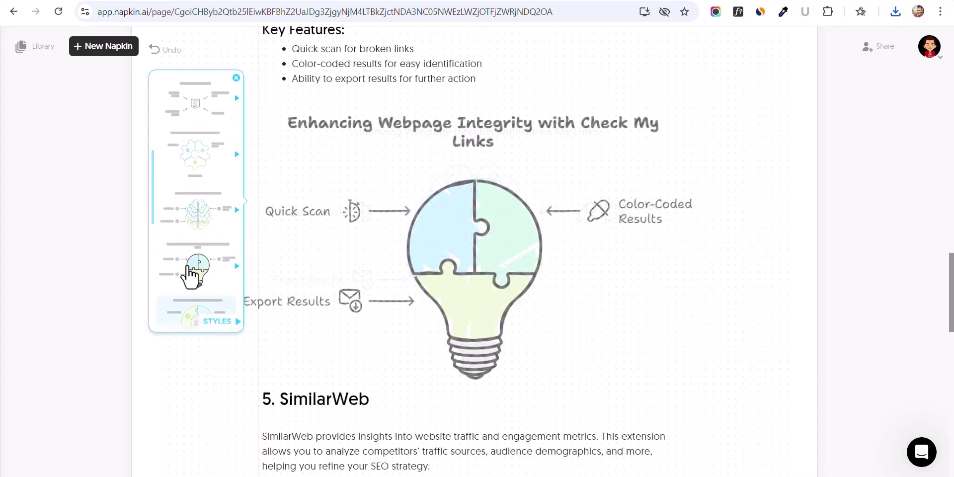
click(208, 226)
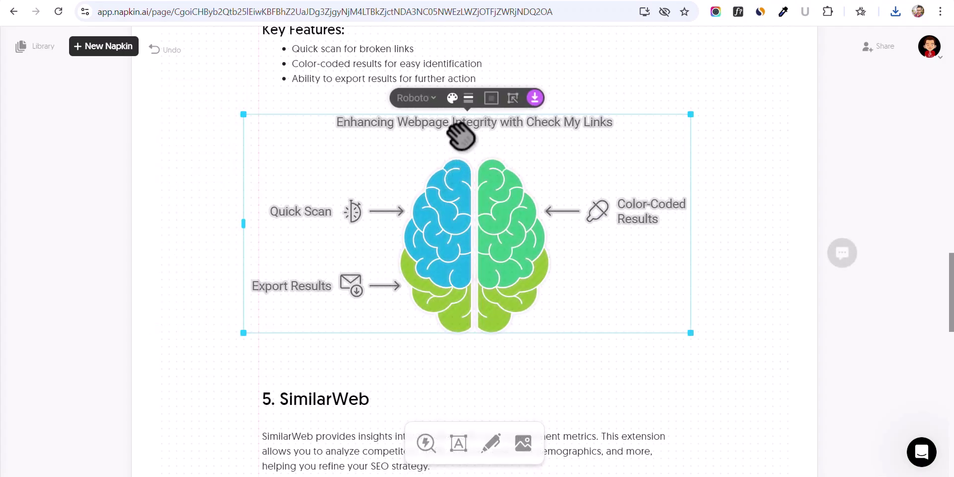
Try rounded-rectangle and cloud frames on the brain visual, then set the frame to none.
click(491, 99)
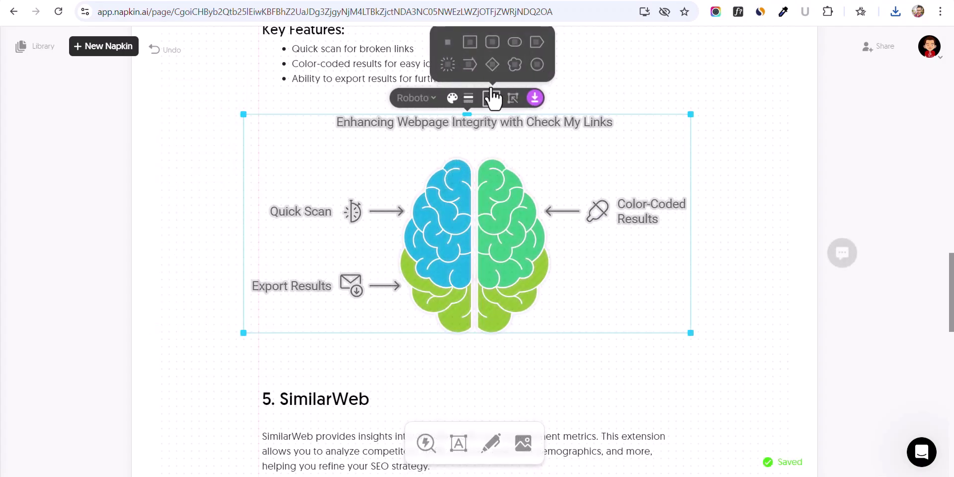
click(493, 53)
click(491, 98)
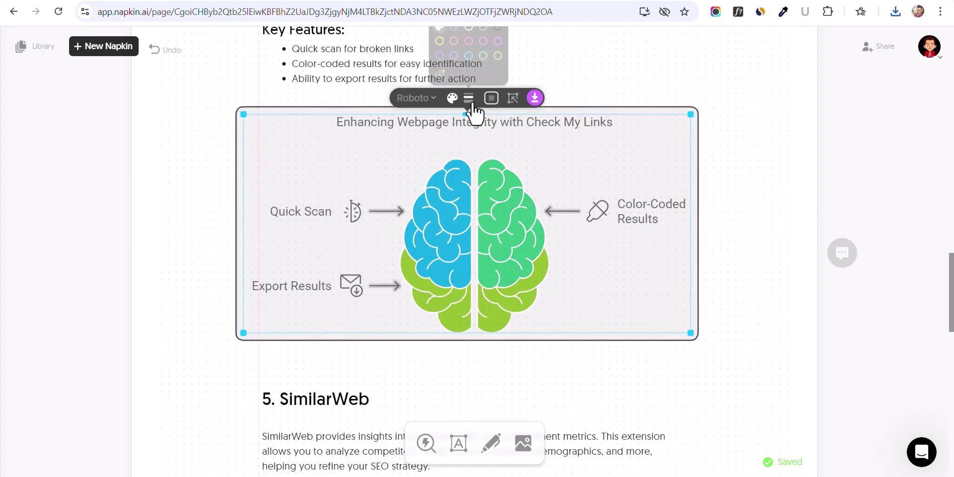
click(492, 98)
click(491, 99)
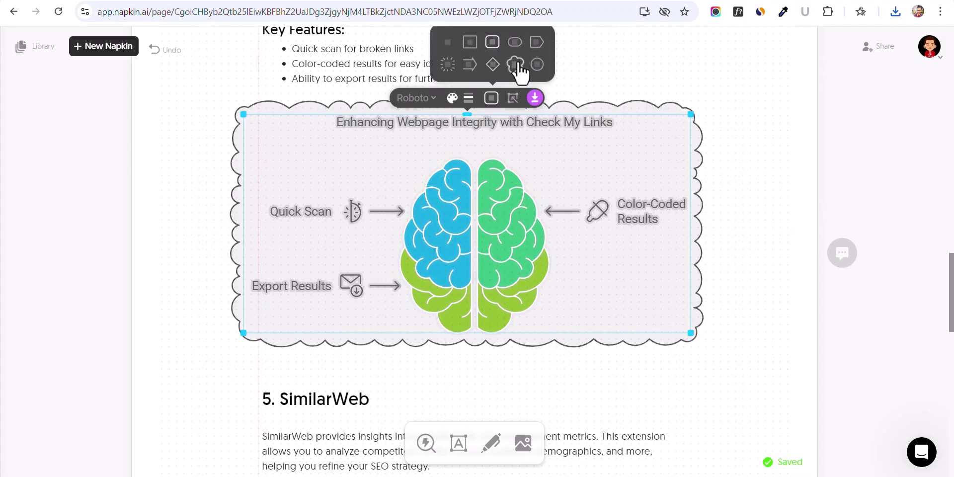
click(515, 66)
click(493, 99)
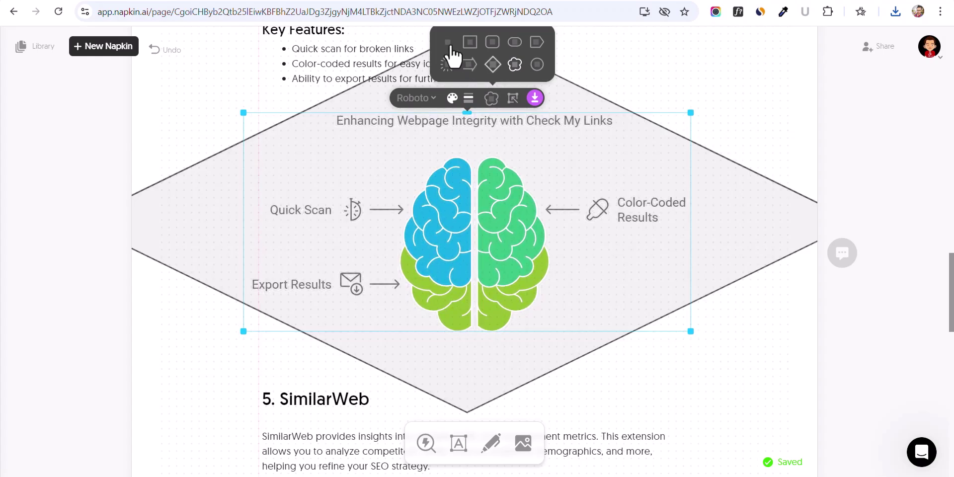
click(453, 60)
Recolour the whole brain diagram green and browse the font list for Georgia.
click(452, 98)
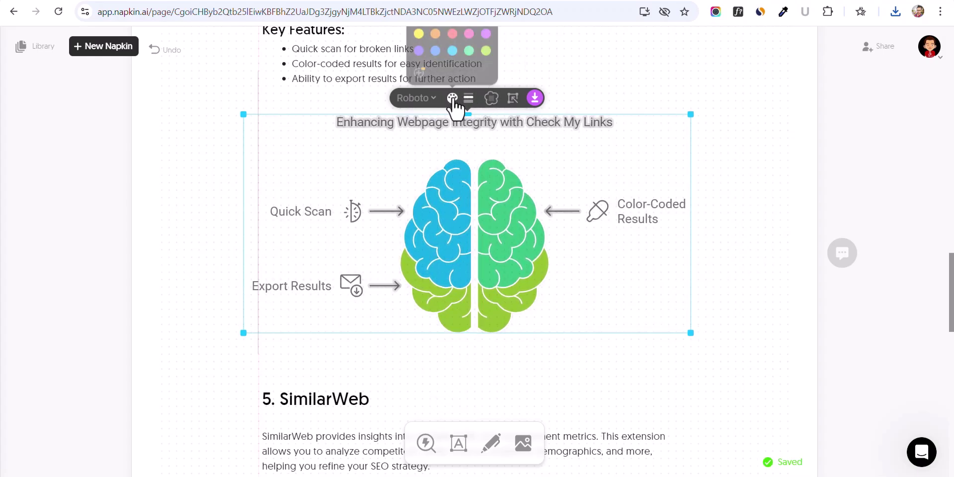
click(453, 43)
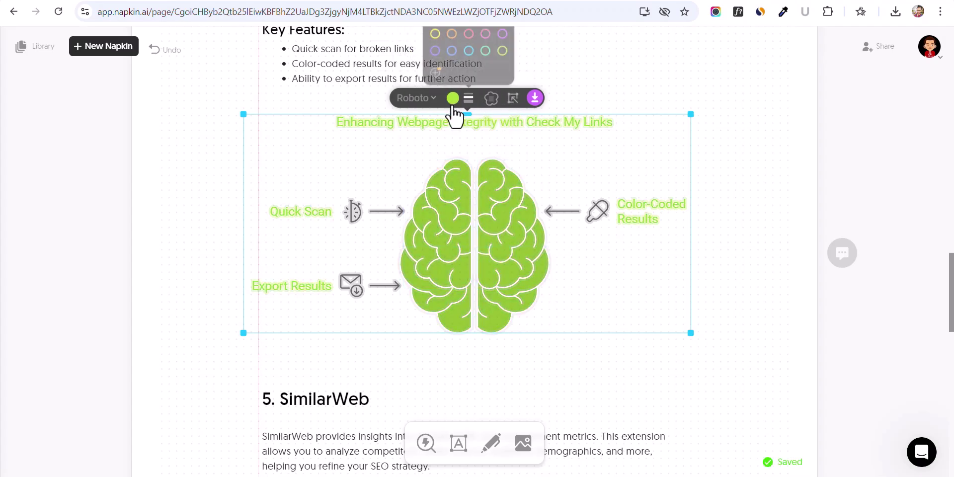
click(417, 98)
scroll(598, 85, up, 3)
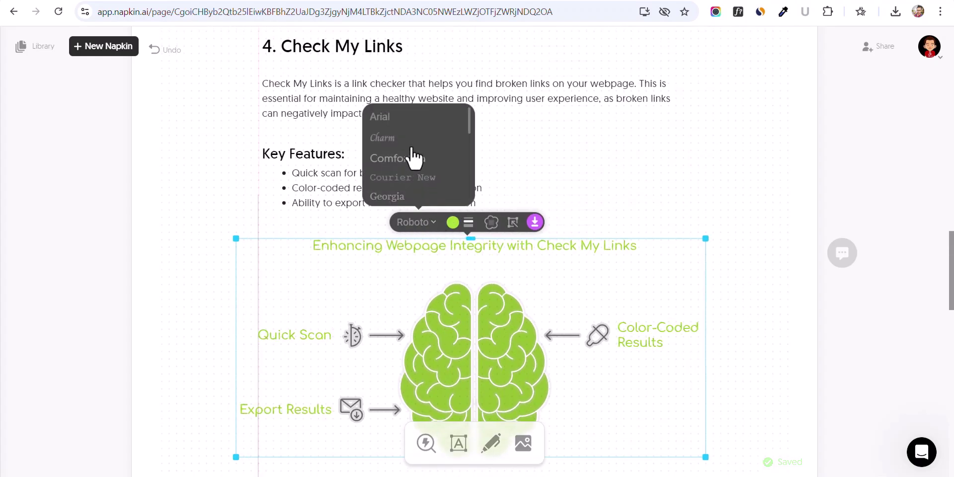
Apply Georgia to the diagram text and colour the brain's right hemisphere red.
click(392, 196)
click(503, 223)
click(512, 234)
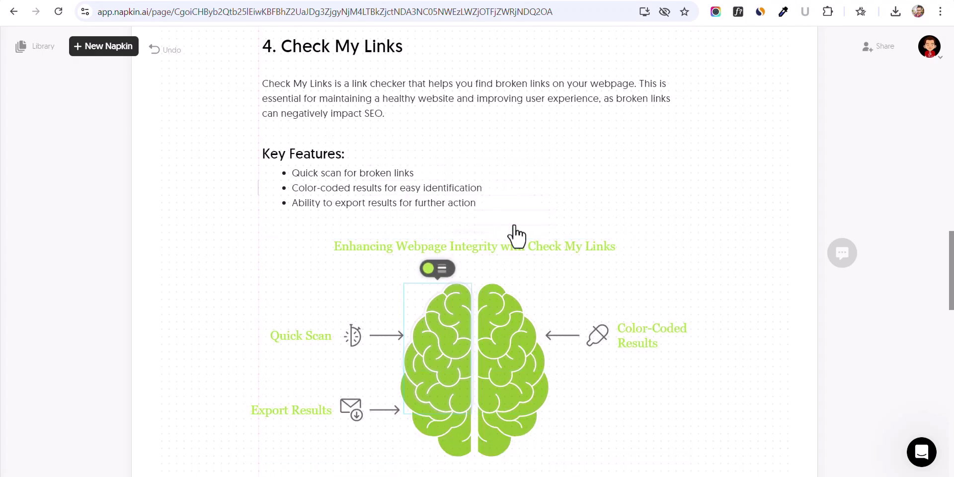
click(427, 268)
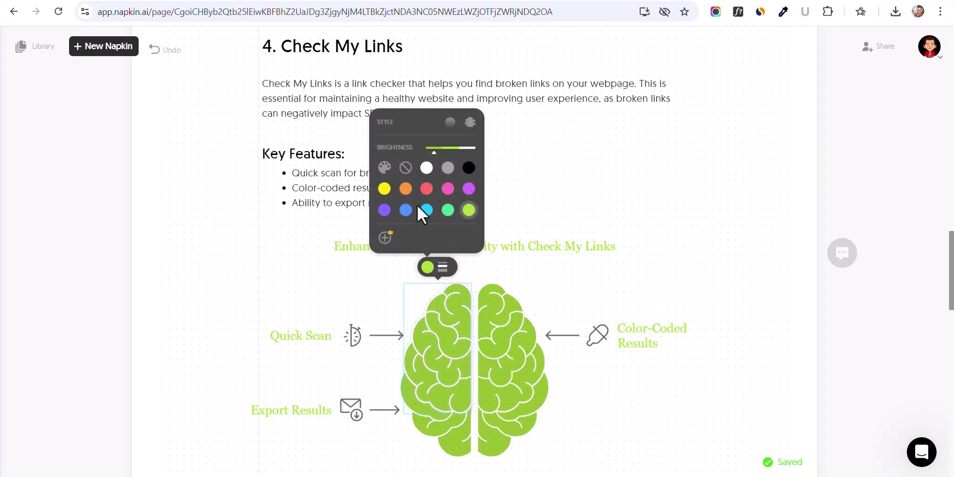
click(496, 337)
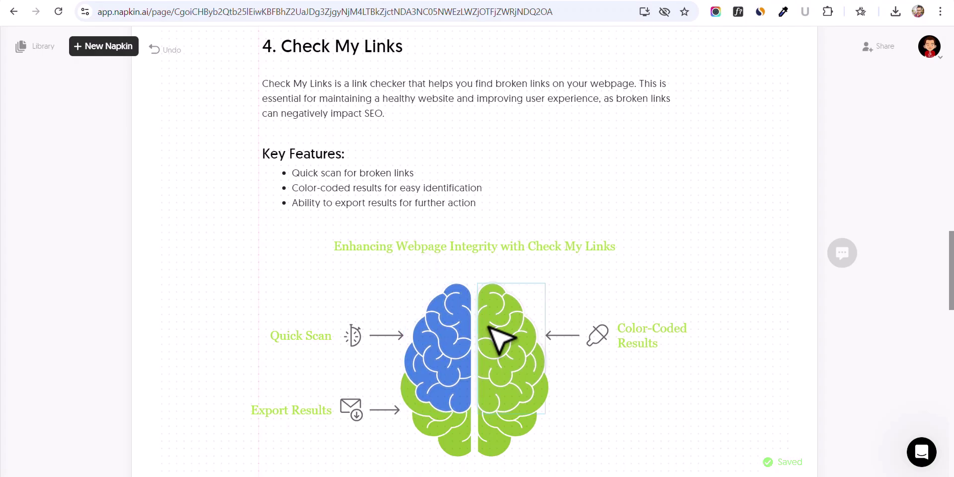
click(501, 268)
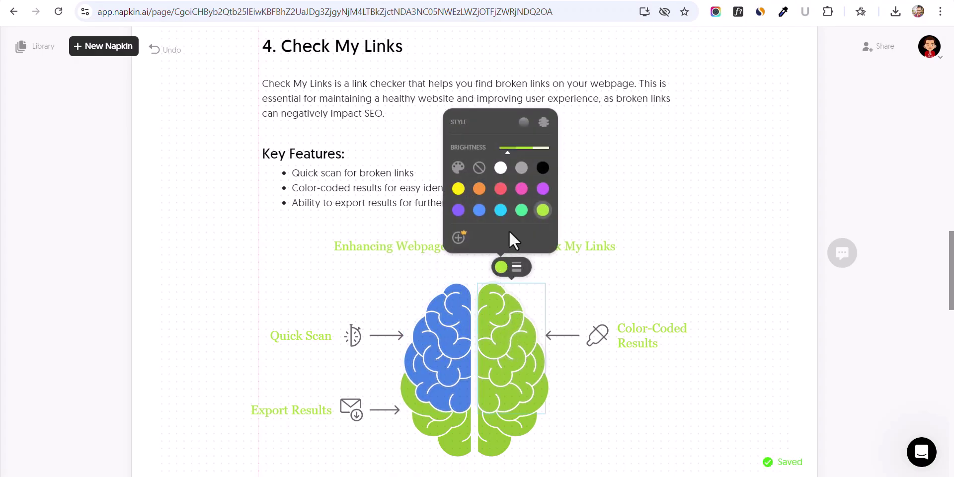
click(500, 189)
Shorten the 'Color-Coded Results' label to 'Color-Coded'.
click(652, 338)
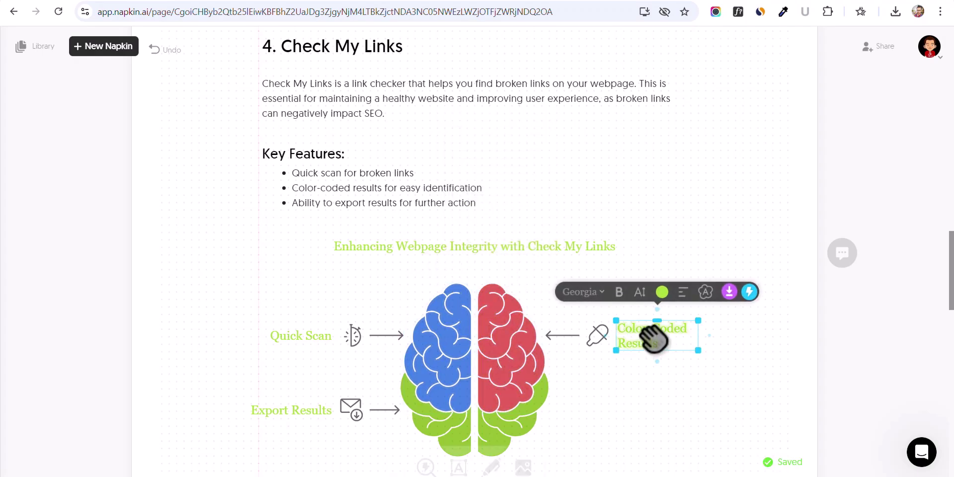
click(630, 340)
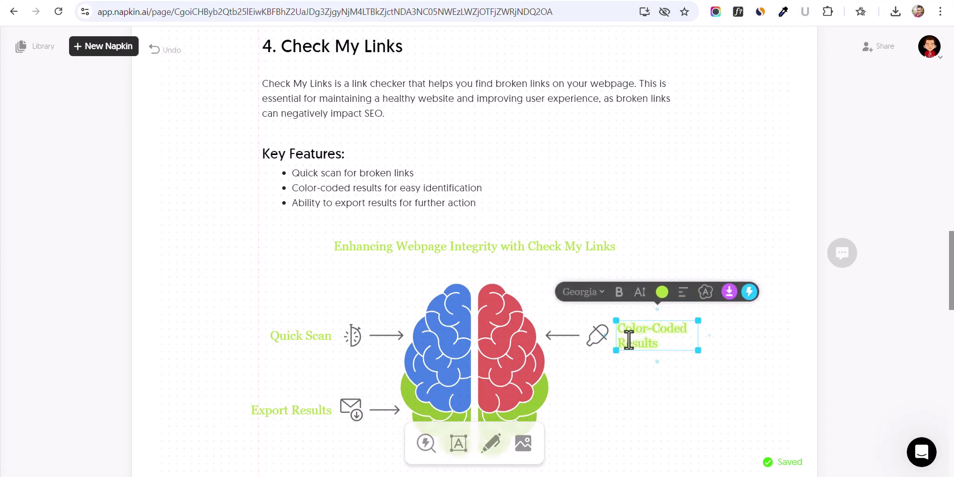
click(629, 340)
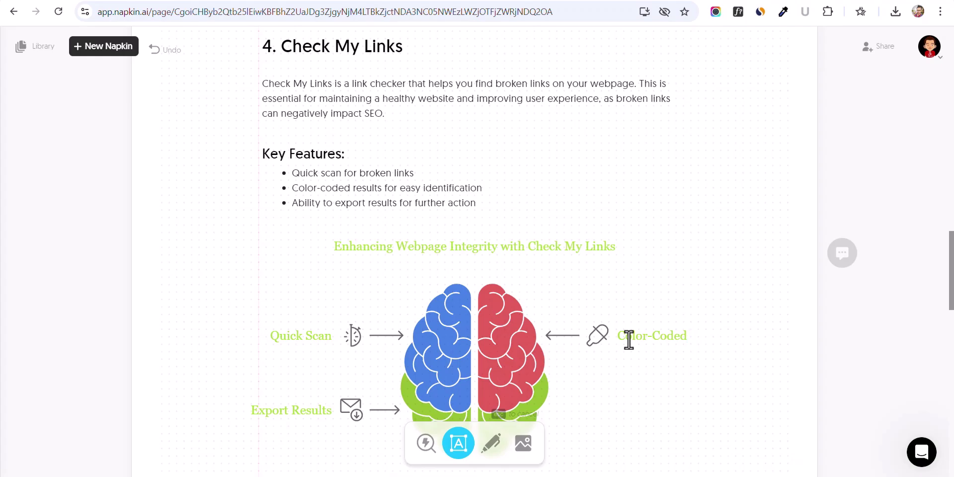
key(Escape)
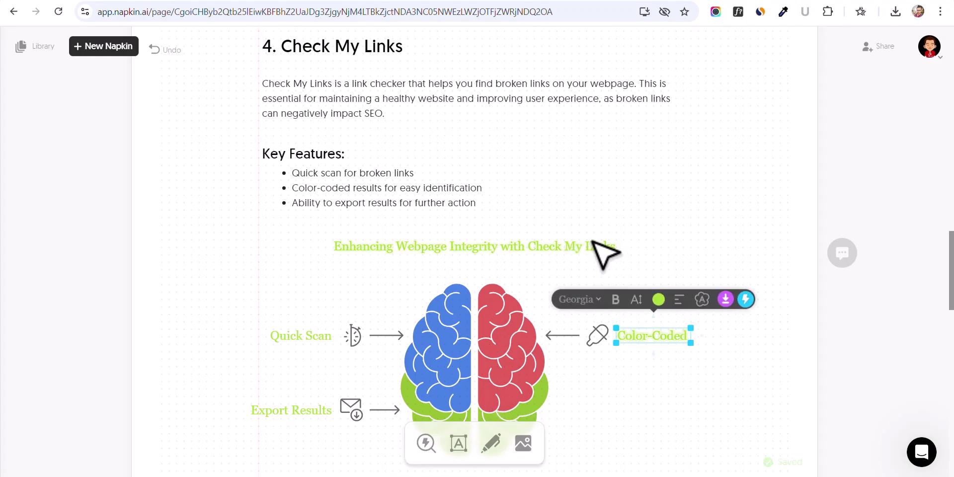
scroll(594, 242, down, 4)
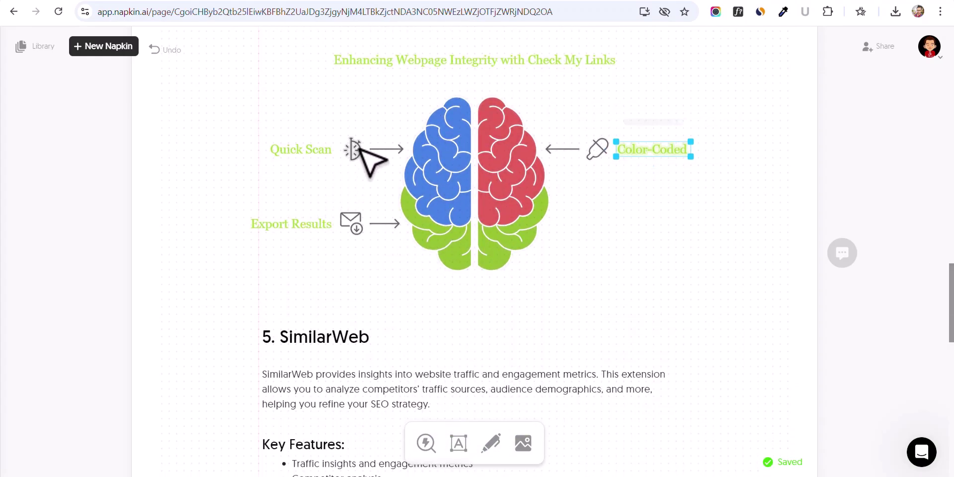
Swap the Quick Scan icon for the stopwatch alternative, then open a new browser tab.
click(354, 149)
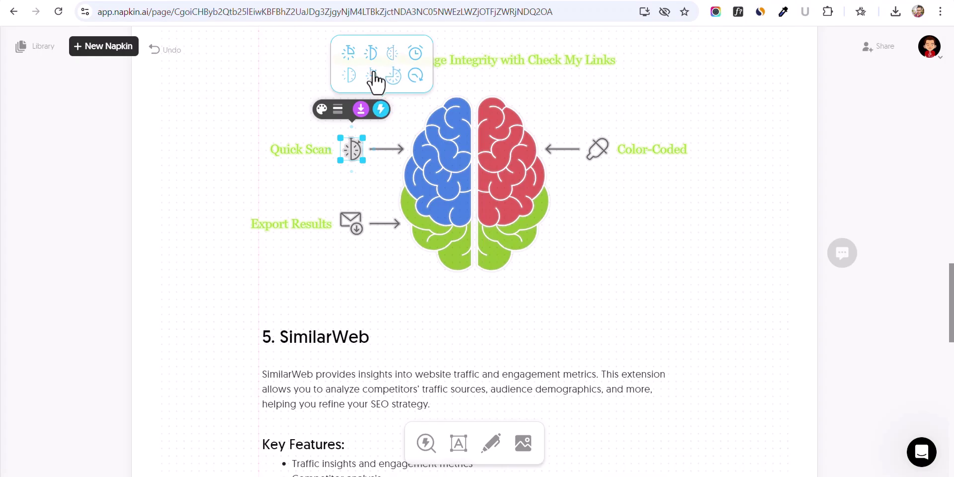
click(392, 76)
click(416, 56)
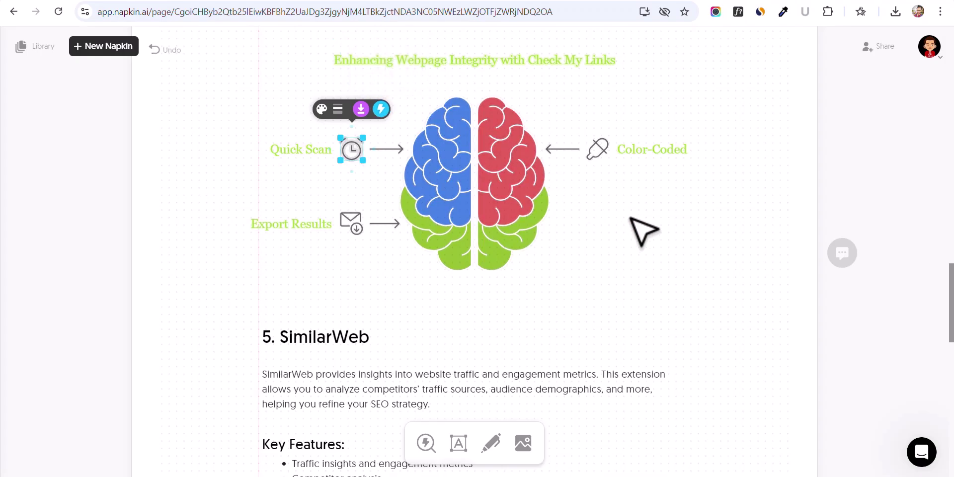
scroll(644, 229, down, 15)
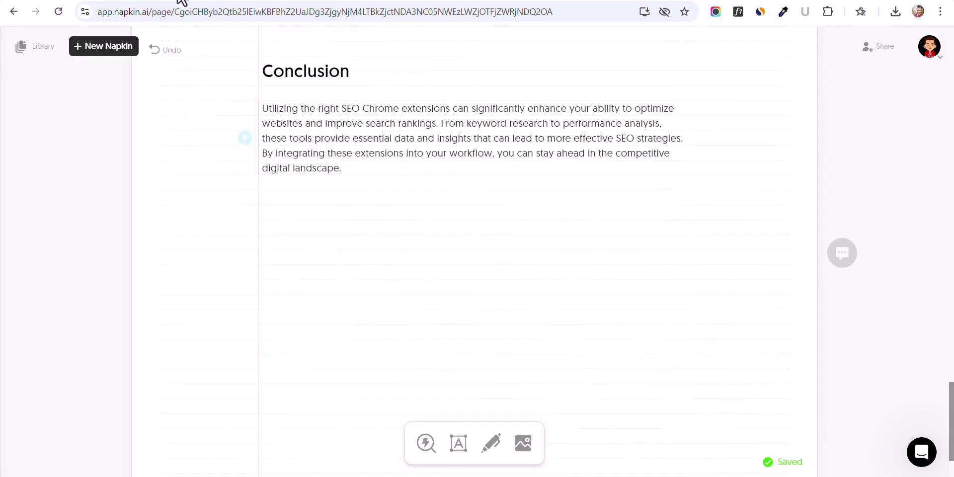
key(ctrl+t)
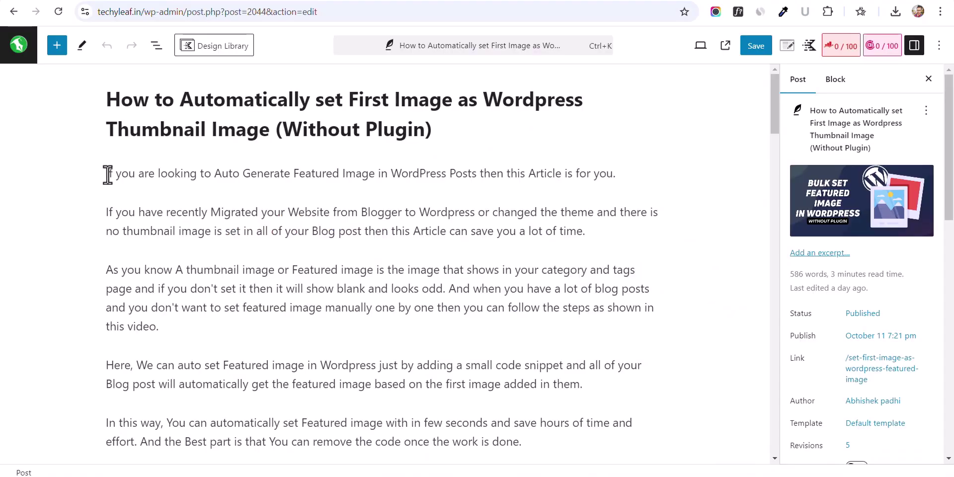
Copy all 25 blocks (586 words) of the WordPress post and return to Napkin AI.
click(106, 174)
scroll(308, 246, down, 15)
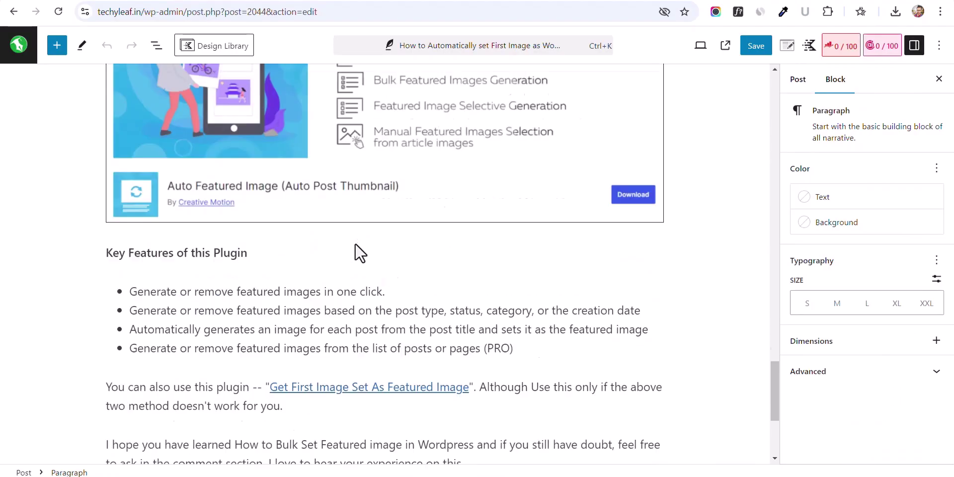
scroll(360, 253, down, 4)
key(ctrl+a)
key(ctrl+a)
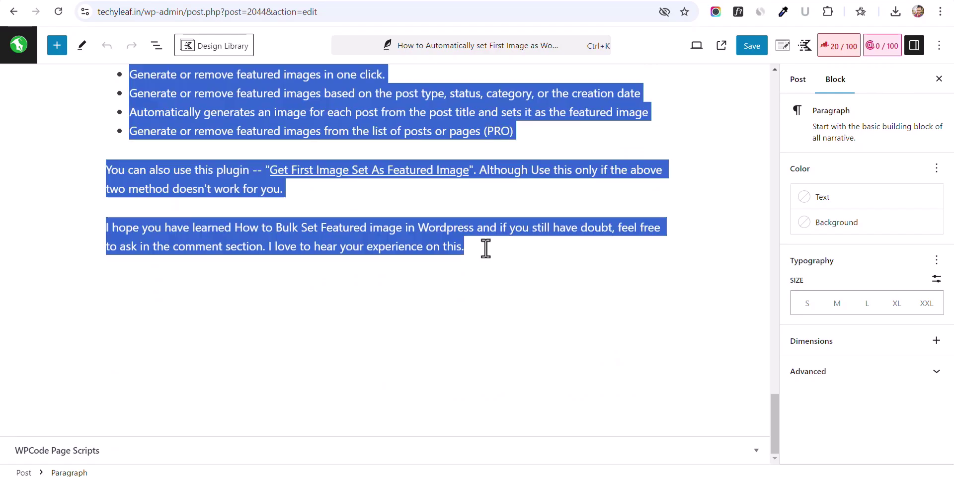
key(ctrl+c)
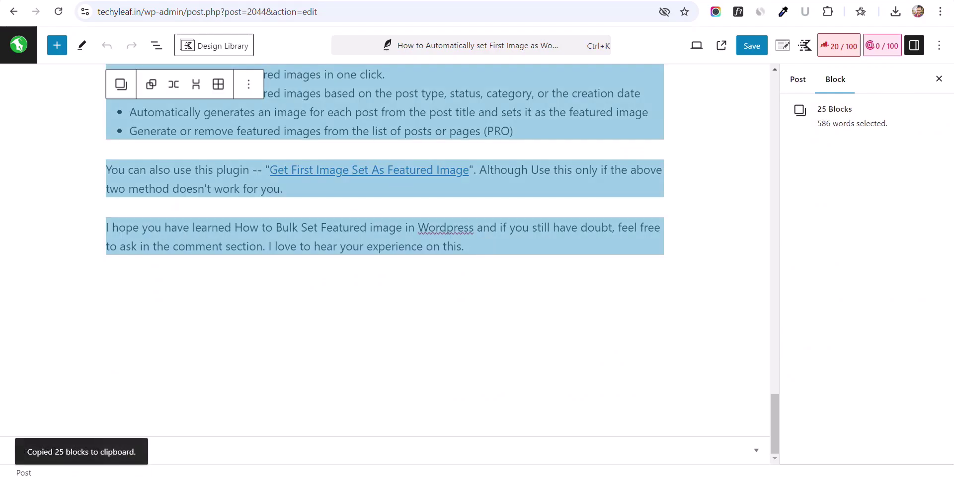
key(ctrl+Tab)
scroll(472, 244, up, 6)
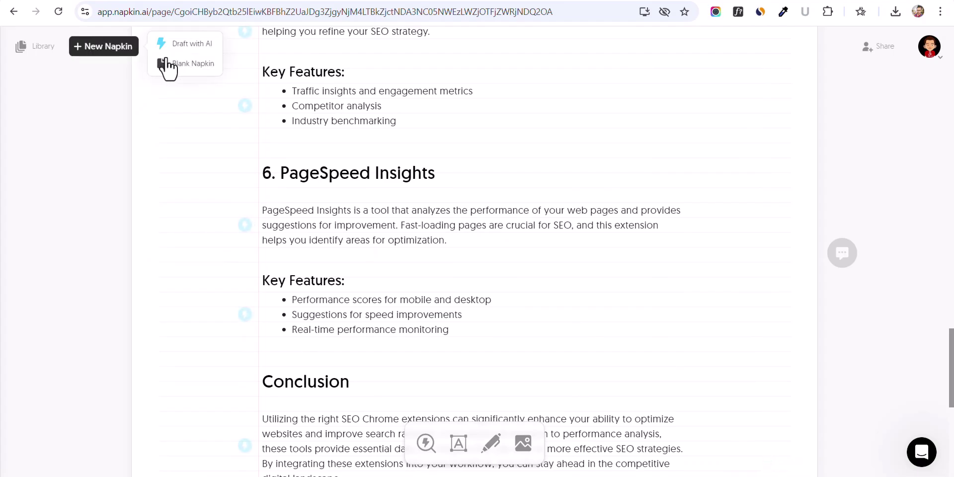
Create a blank napkin and paste the copied article into it.
click(193, 64)
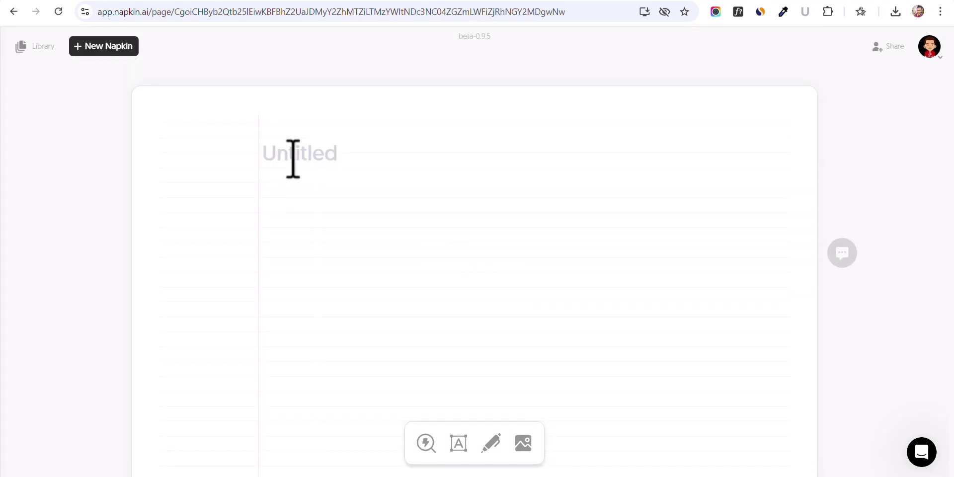
key(ctrl+v)
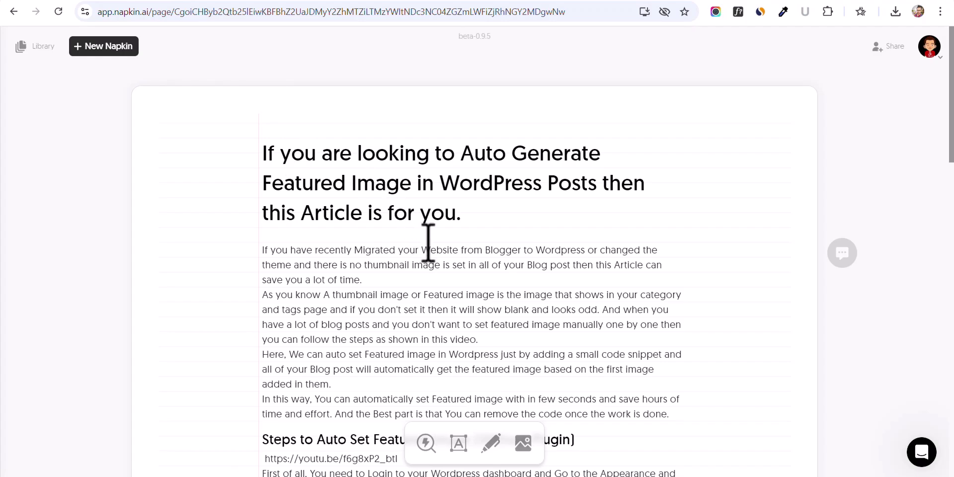
scroll(562, 208, down, 1)
scroll(336, 297, down, 2)
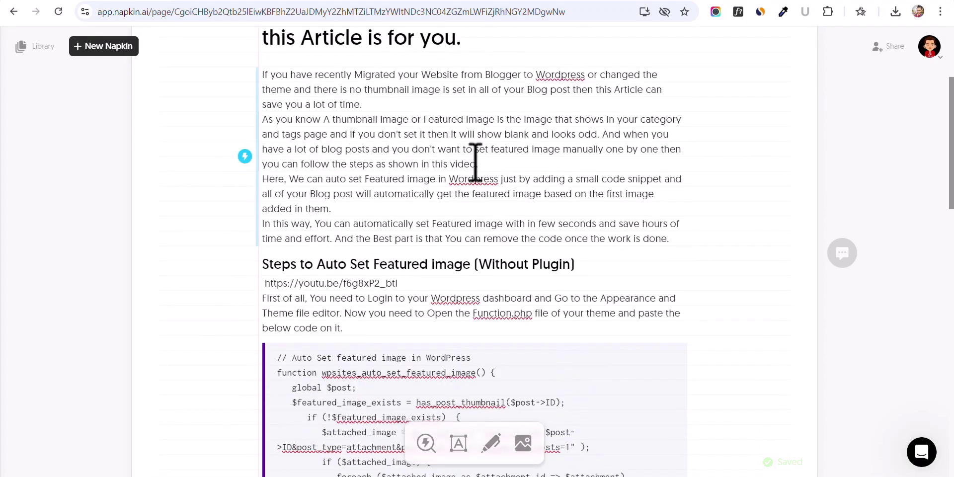
Generate a Manual vs Automated graphic from the two intro paragraphs with clean fonts and colours.
drag(475, 164, 263, 75)
click(244, 120)
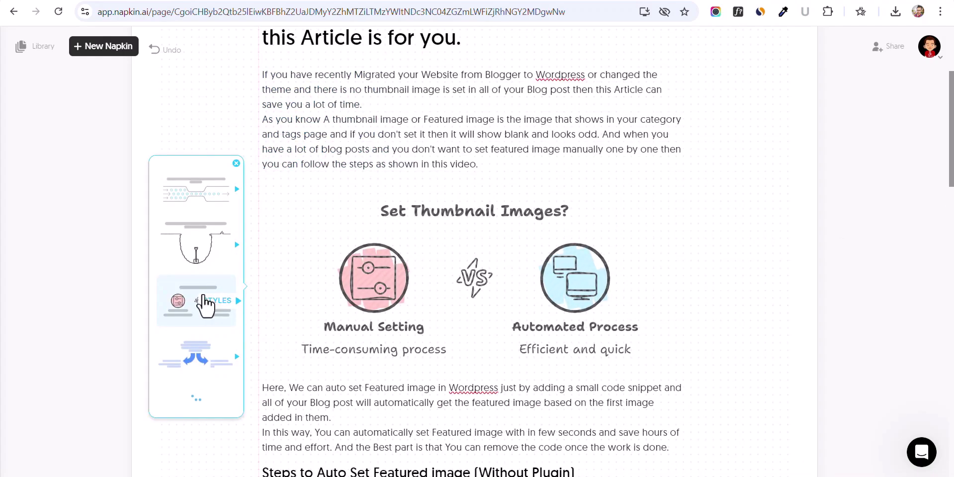
click(205, 304)
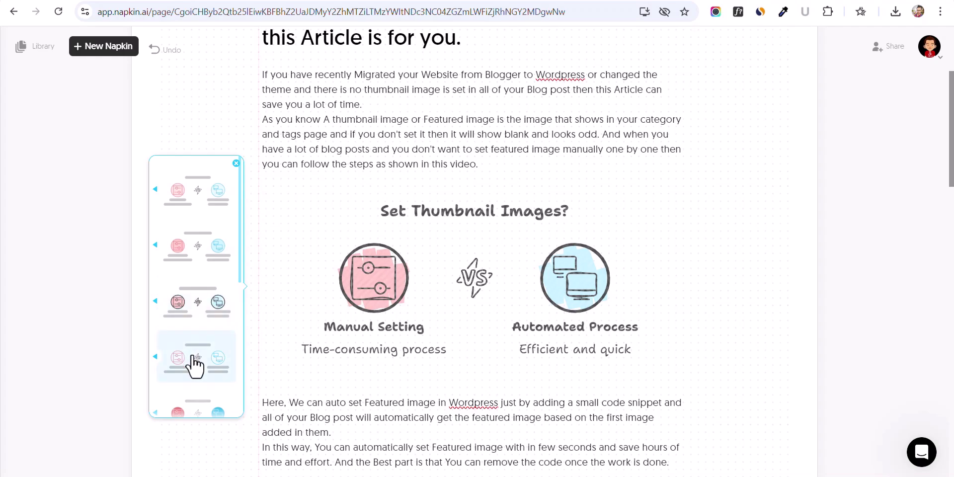
click(193, 361)
click(815, 300)
scroll(801, 291, down, 8)
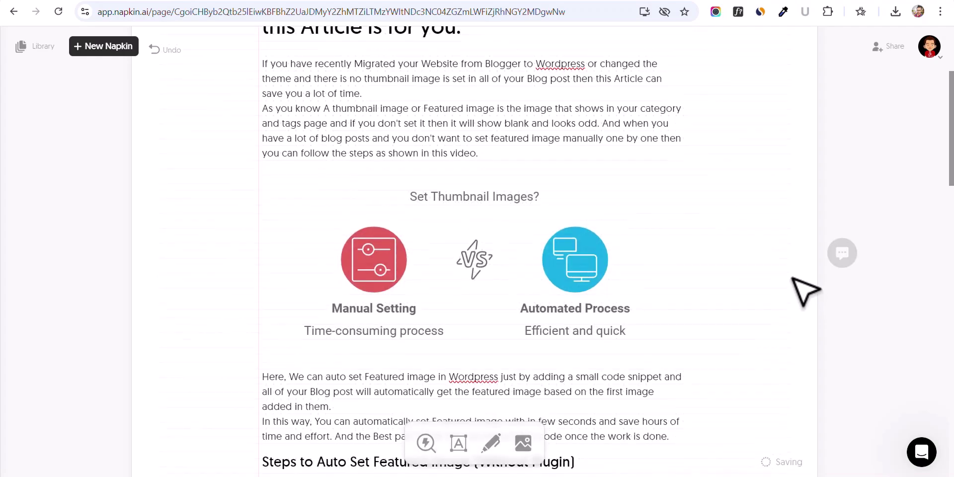
scroll(764, 233, down, 5)
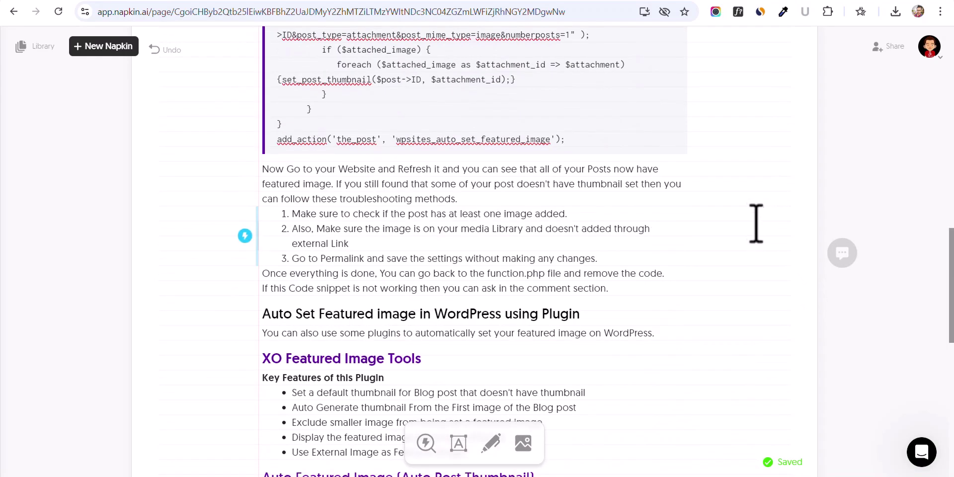
scroll(756, 222, down, 7)
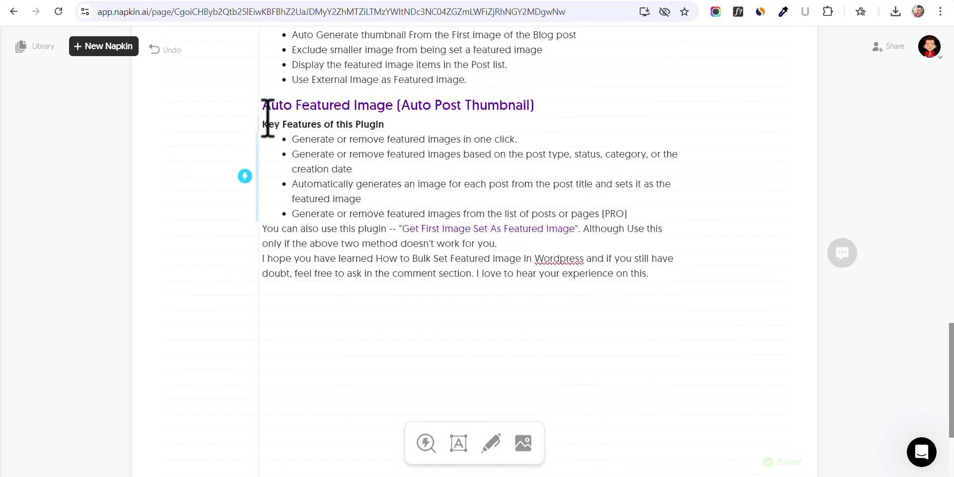
Turn the Auto Featured Image section into a coloured-circle 'Auto Featured Image Plugin Process' timeline.
drag(263, 102, 637, 206)
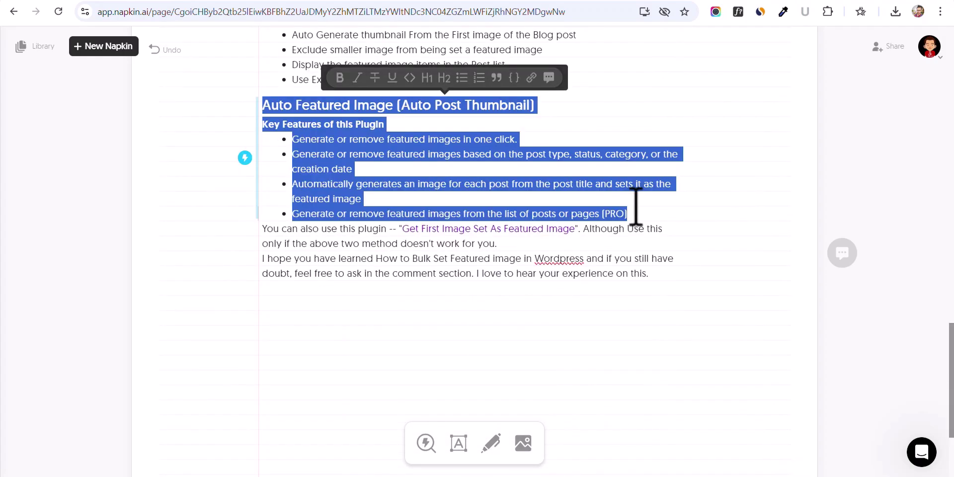
click(246, 158)
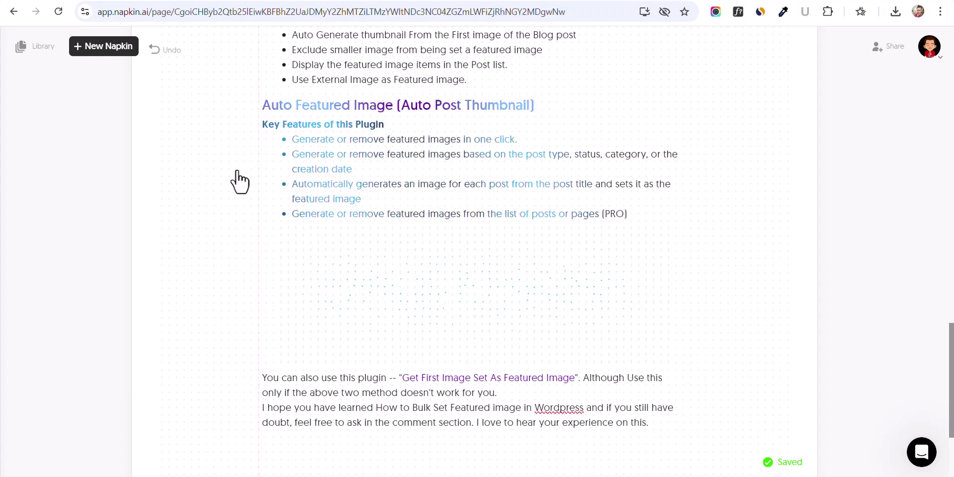
click(190, 318)
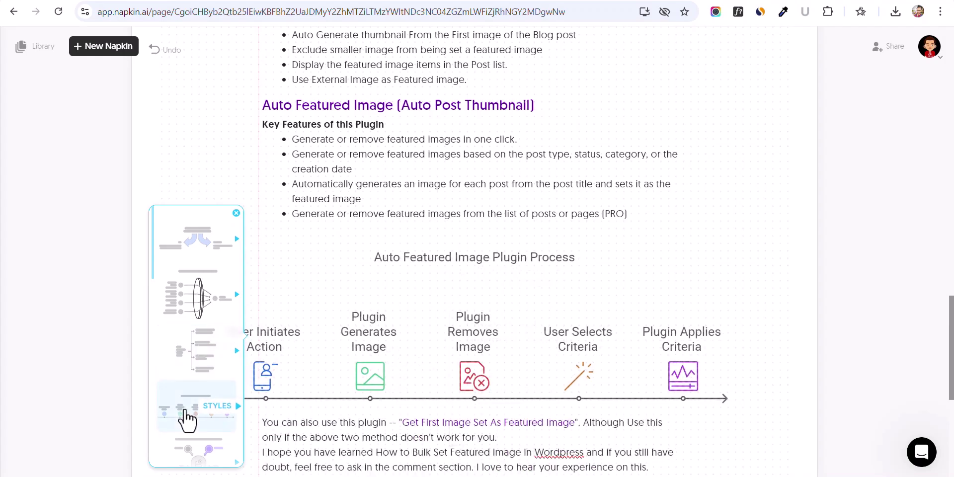
scroll(188, 420, down, 3)
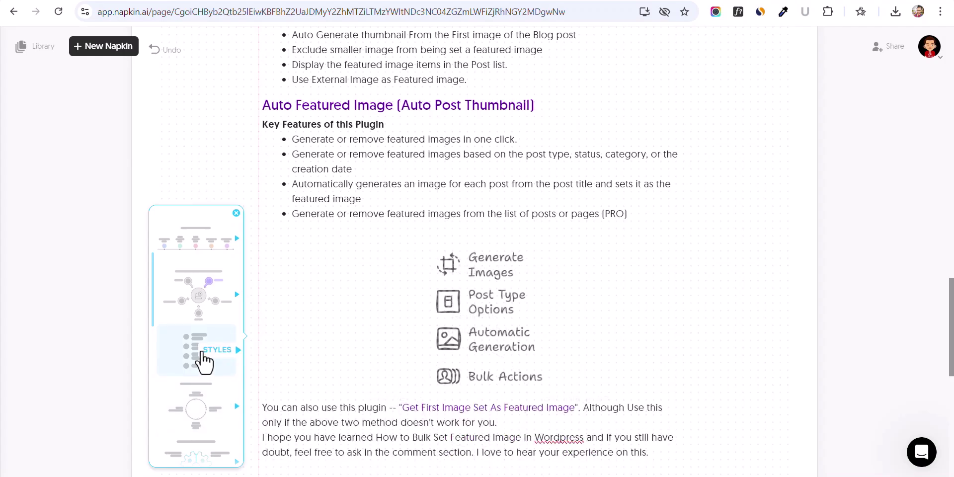
click(204, 244)
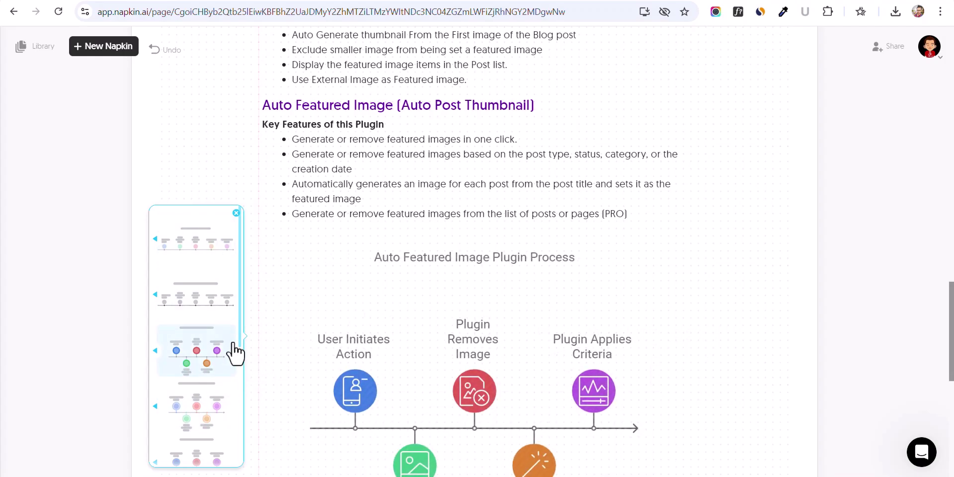
click(519, 251)
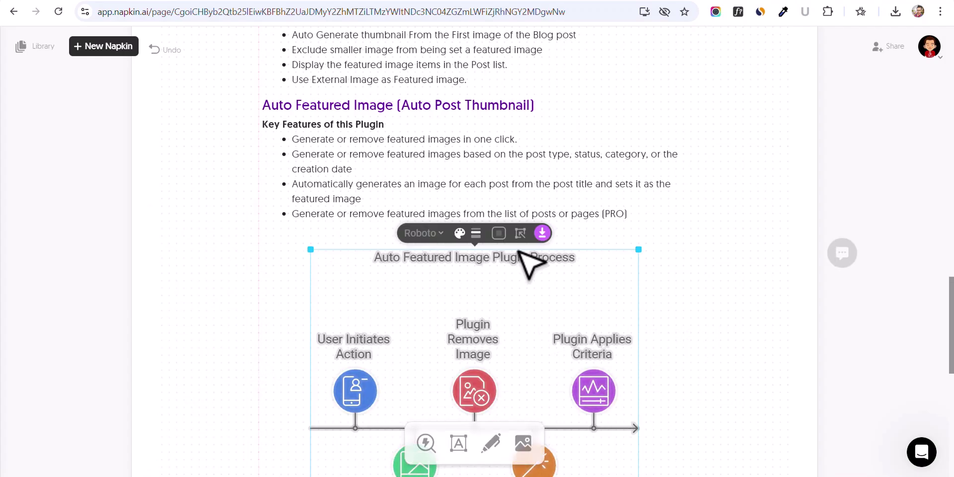
Download the timeline as a PNG and open napkin-selection (1).png from Chrome's downloads.
click(543, 233)
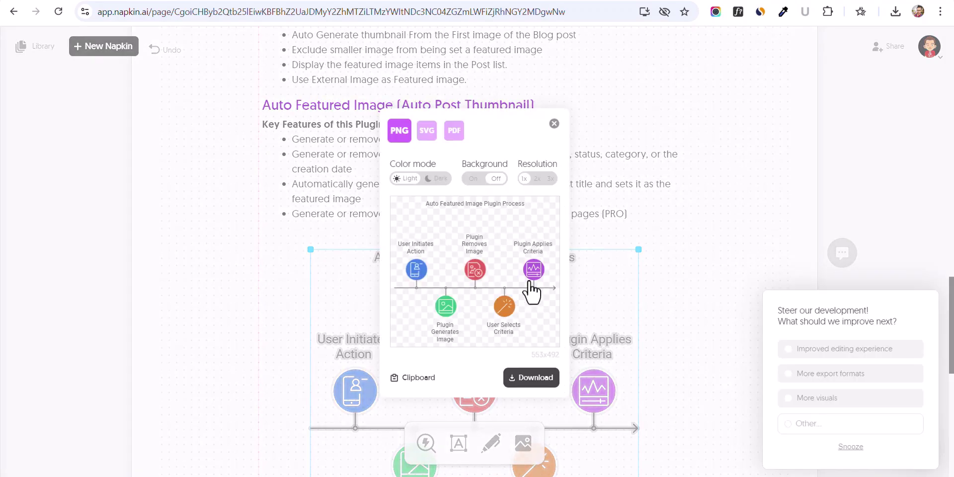
click(522, 381)
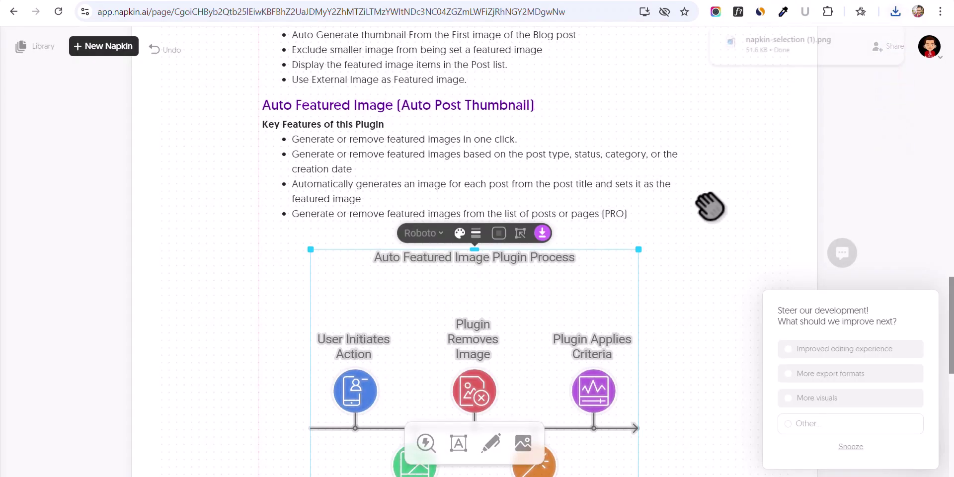
click(815, 41)
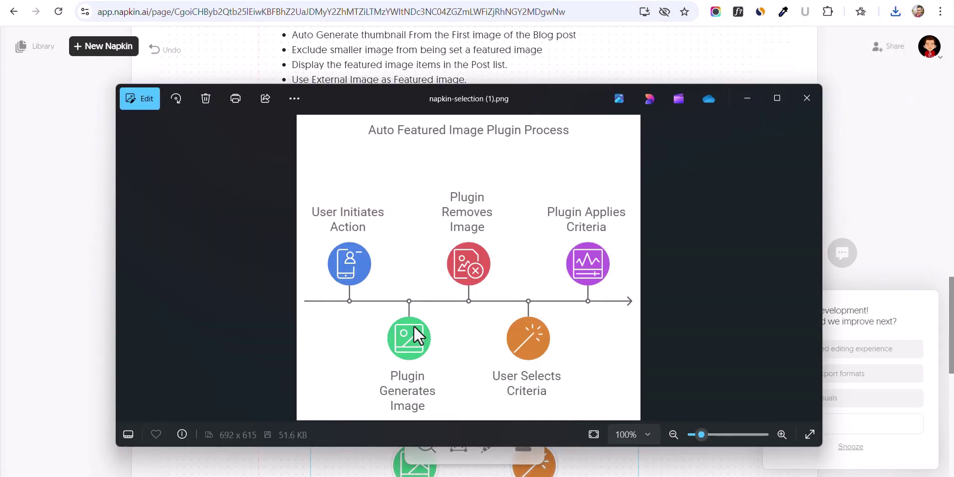
Close the Photos preview and snooze the feedback prompt.
click(806, 99)
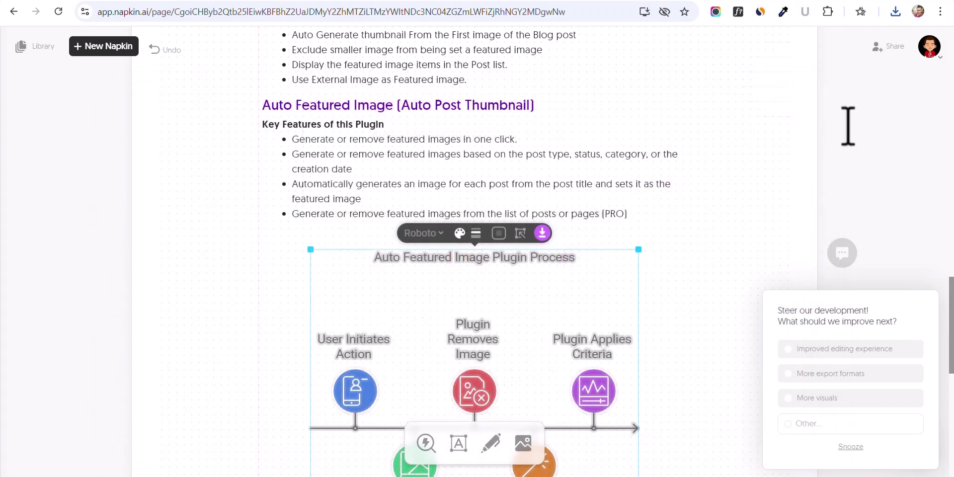
click(855, 454)
scroll(872, 269, up, 15)
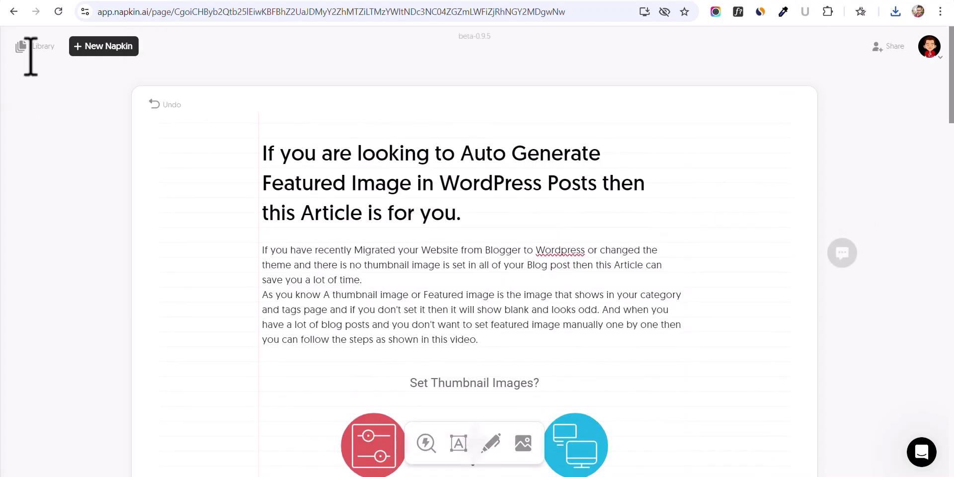
Open the Best SEO Chrome Extensions napkin from Library, then start a new napkin with Draft with AI.
click(37, 51)
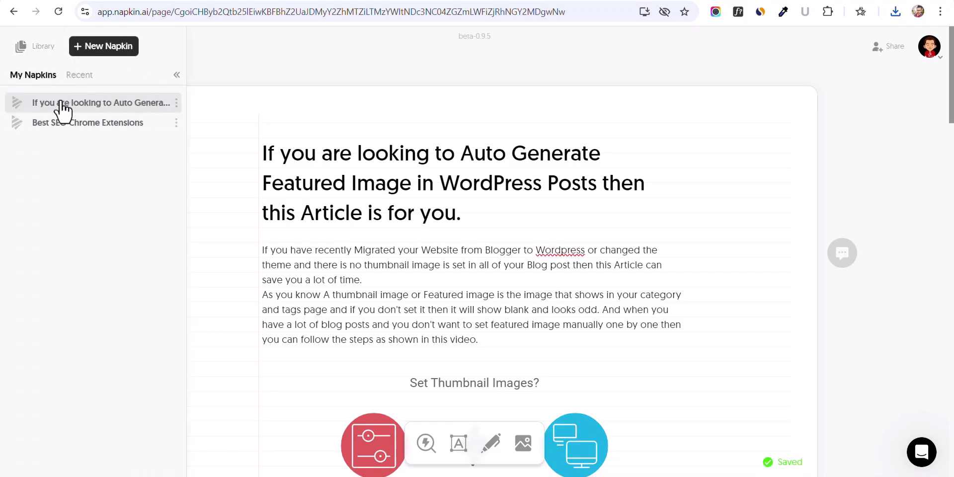
click(85, 123)
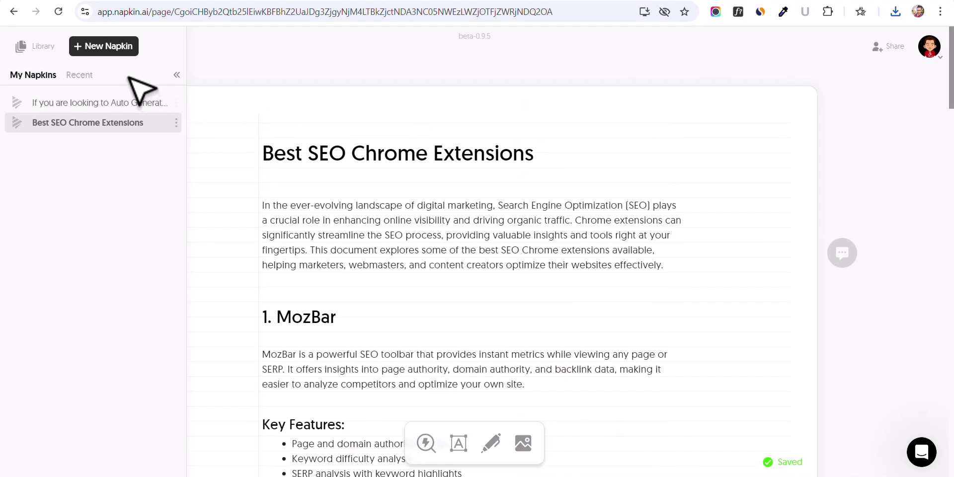
click(89, 55)
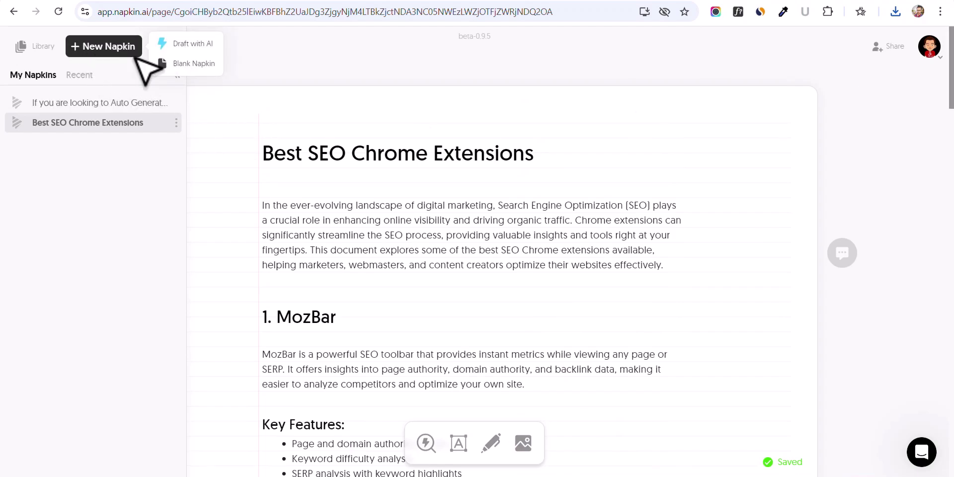
click(199, 49)
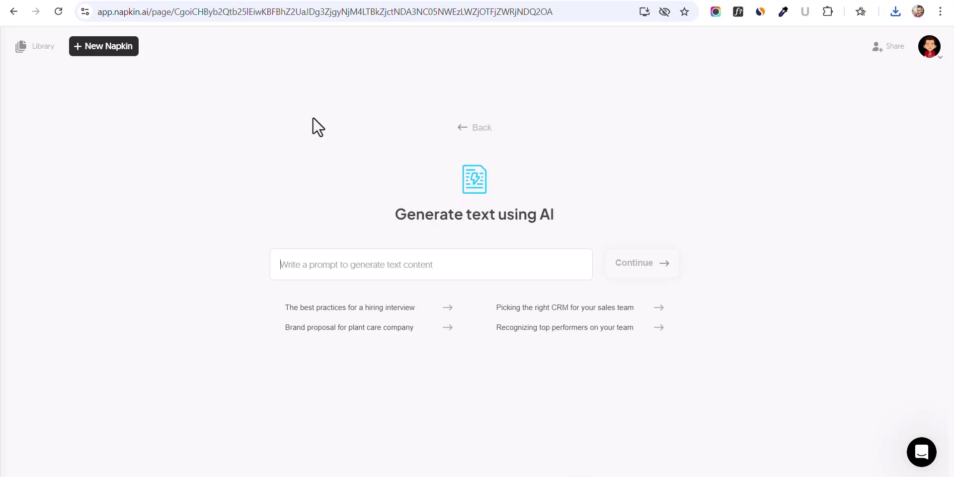
Paste the 'Best AI Tools to Write Content' topic and let the AI draft the napkin.
text(Best AI Tools to Write content)
click(641, 264)
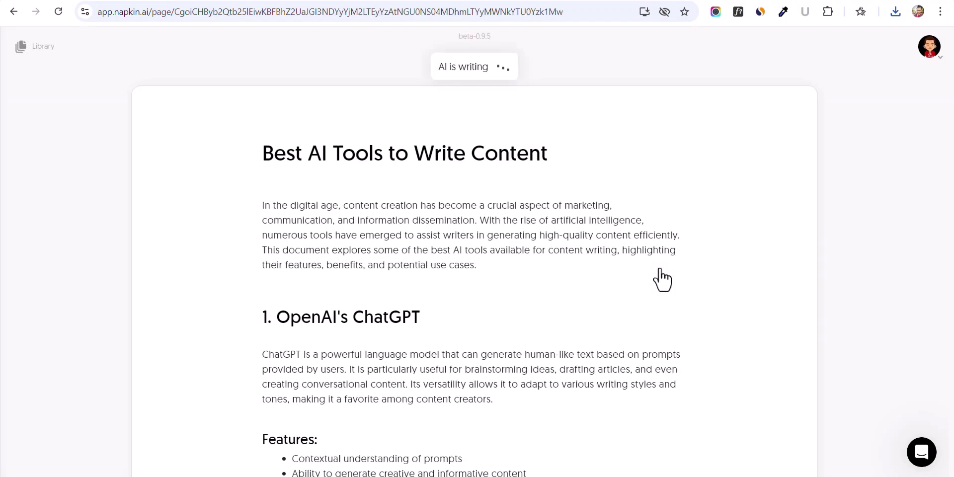
scroll(705, 251, down, 15)
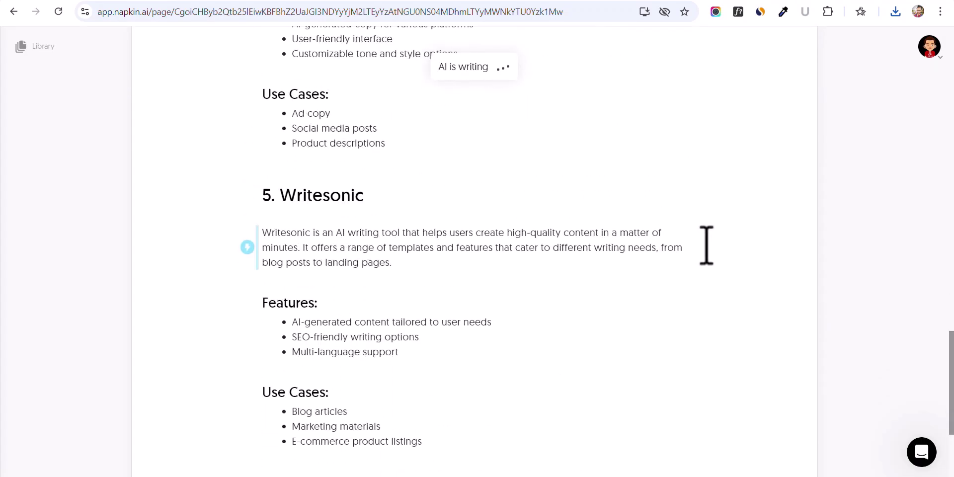
scroll(513, 247, down, 3)
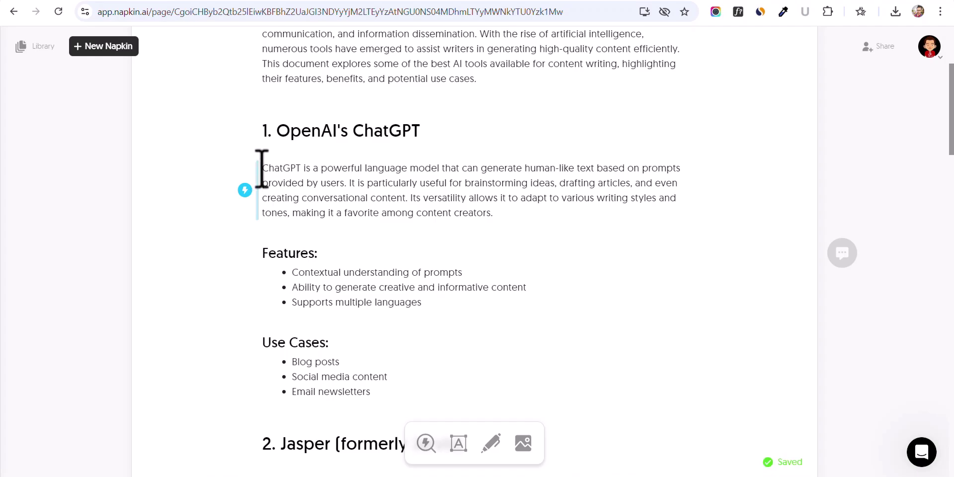
Generate a visual from the ChatGPT paragraph using the 'Using ChatGPT' Pros vs Cons layout.
drag(262, 169, 510, 212)
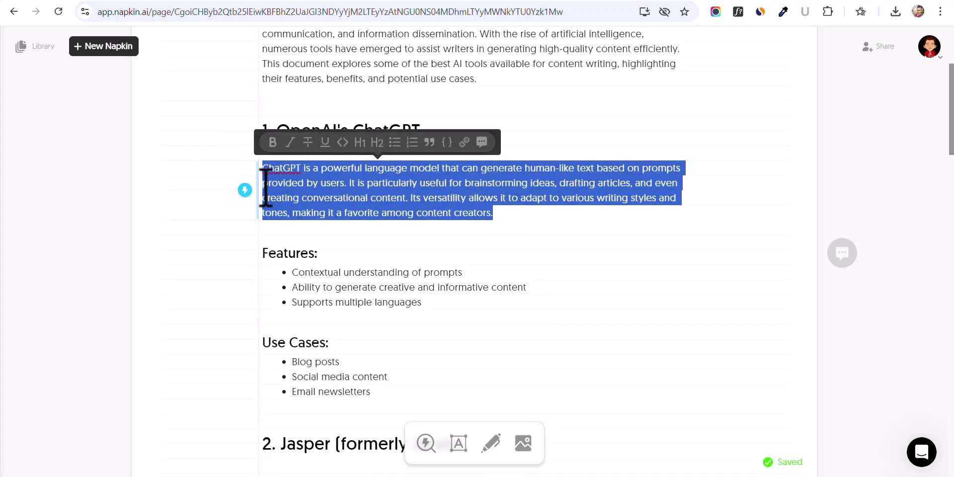
click(245, 190)
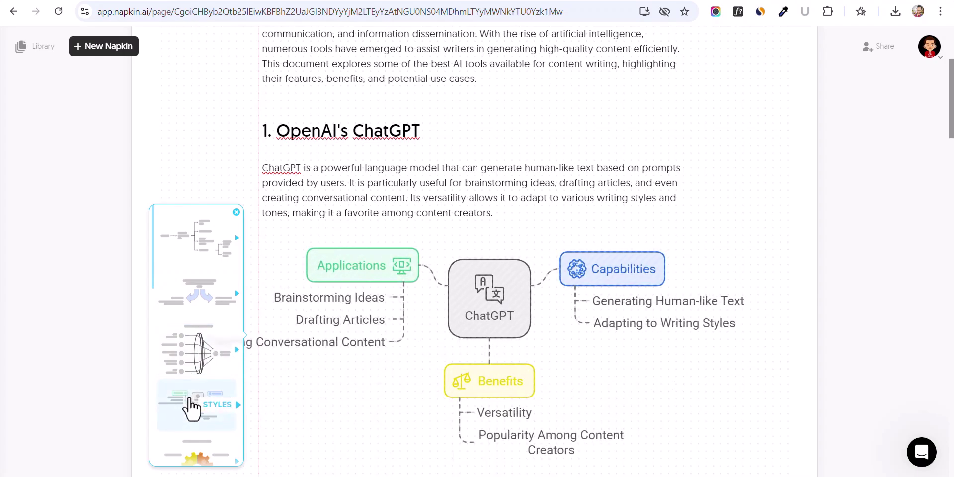
scroll(194, 402, down, 3)
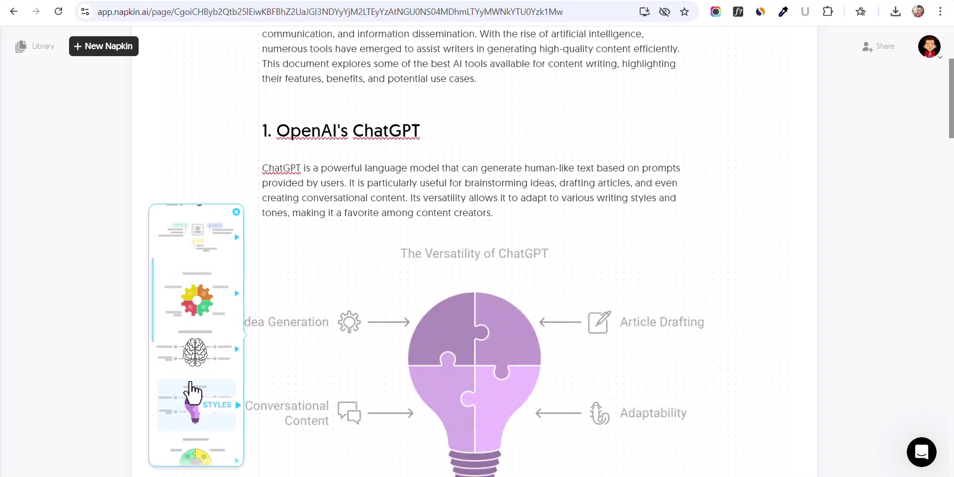
scroll(193, 398, down, 5)
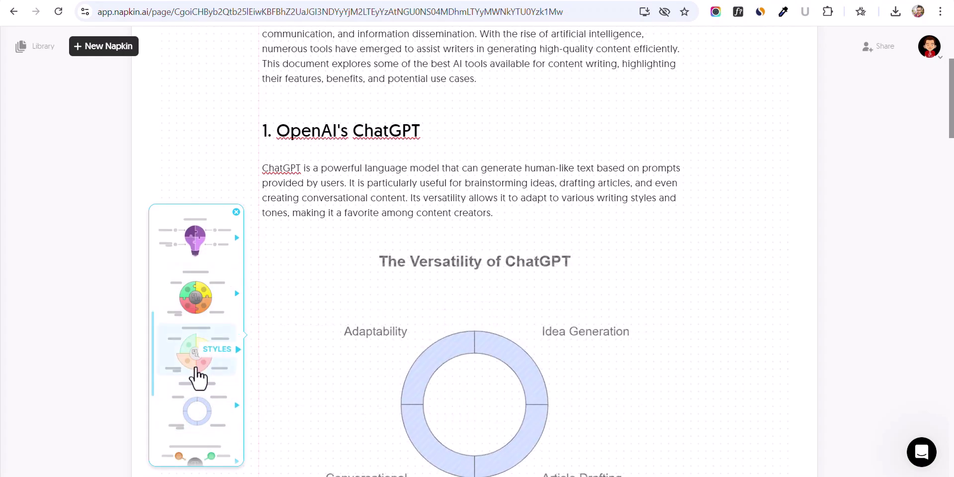
scroll(199, 400, down, 2)
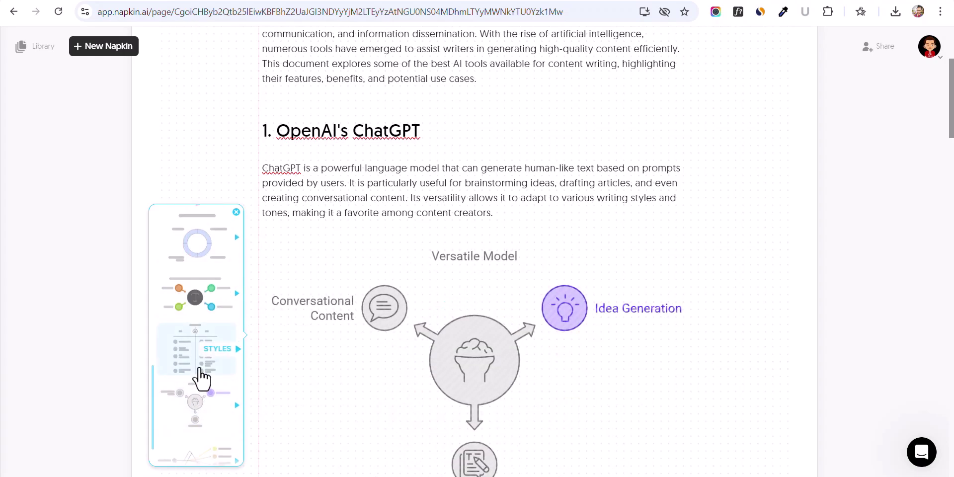
click(197, 354)
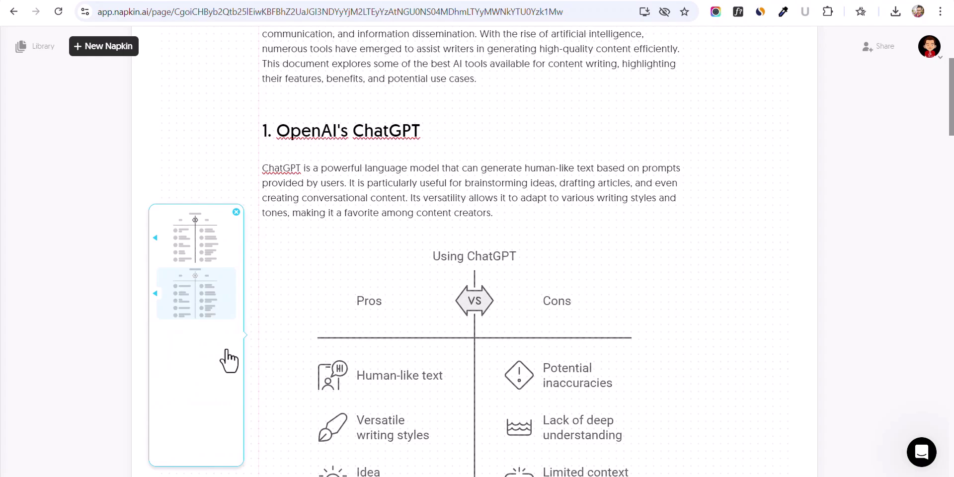
scroll(786, 286, down, 5)
scroll(785, 286, up, 3)
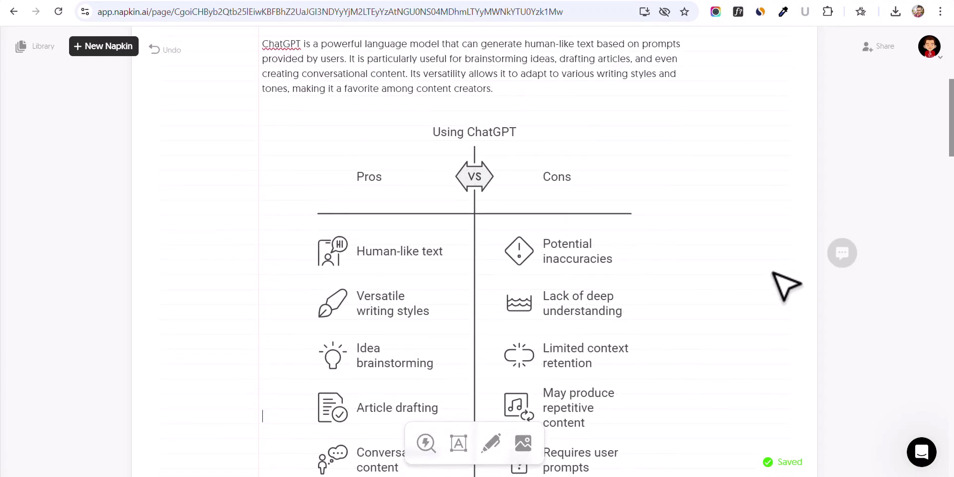
scroll(785, 286, down, 10)
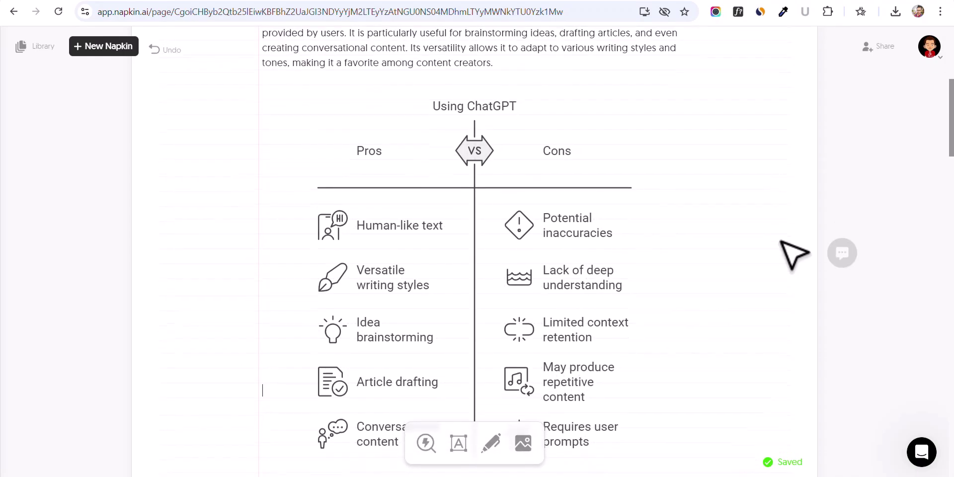
Generate a Jasper section visual, trying converging-arrows and circular layouts before keeping the mind map.
scroll(759, 219, down, 1)
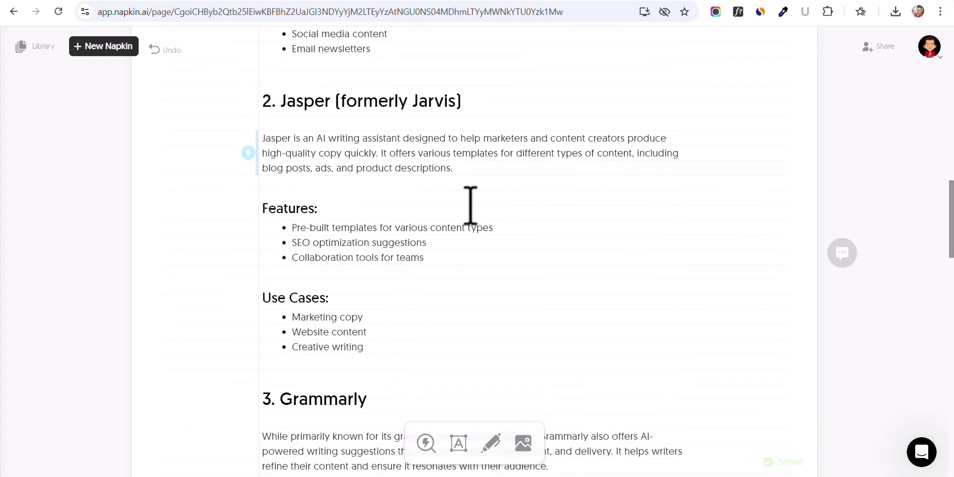
mouse_move(269, 146)
drag(262, 138, 382, 338)
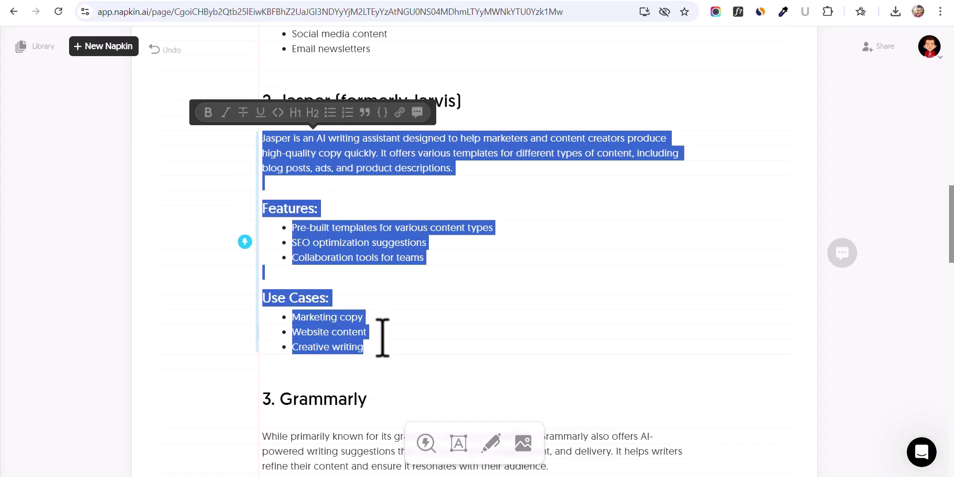
click(245, 243)
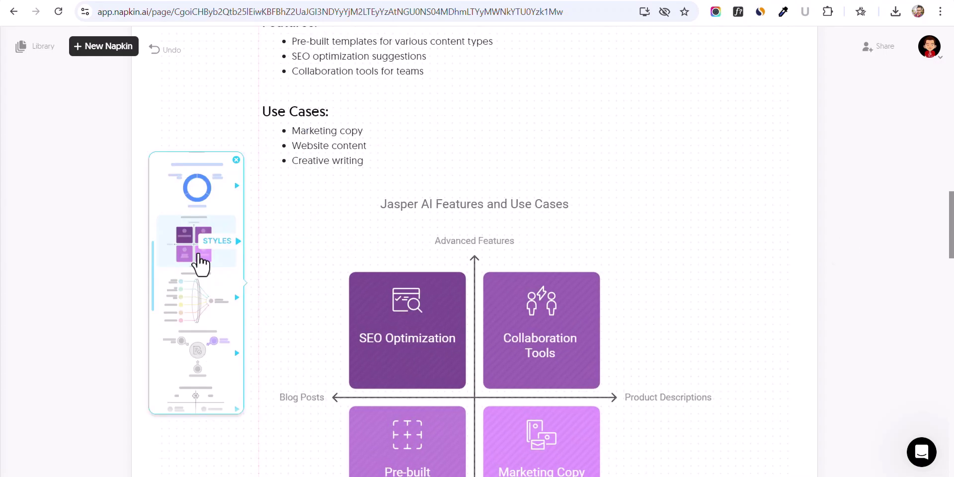
click(192, 297)
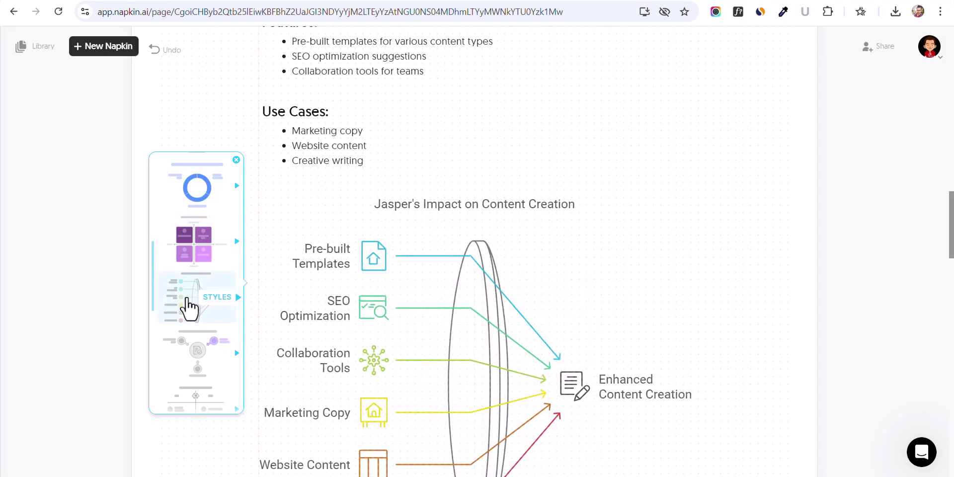
click(194, 343)
scroll(196, 350, down, 3)
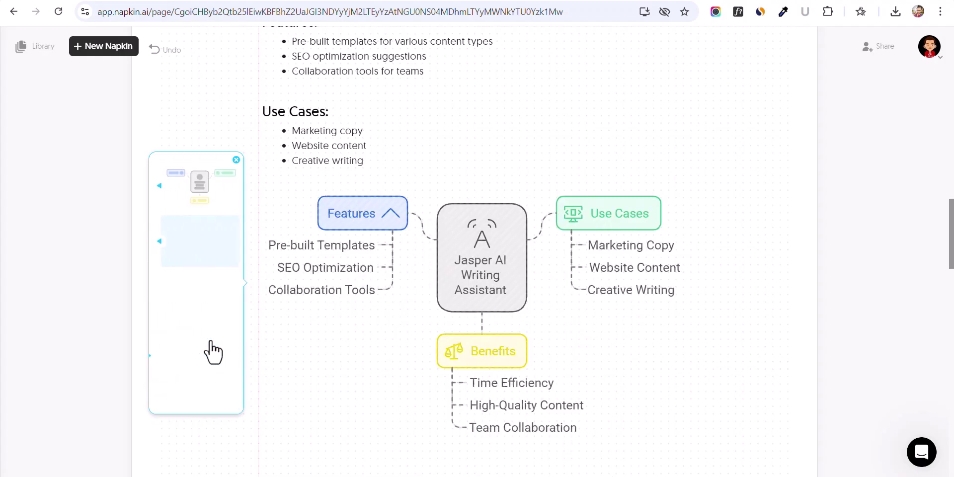
scroll(219, 293, down, 10)
scroll(236, 303, down, 3)
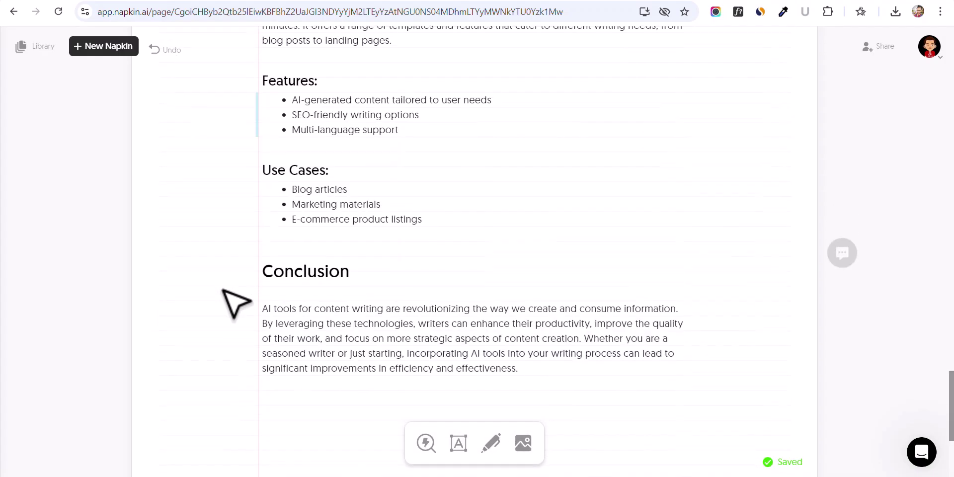
scroll(236, 303, up, 15)
scroll(236, 303, up, 15)
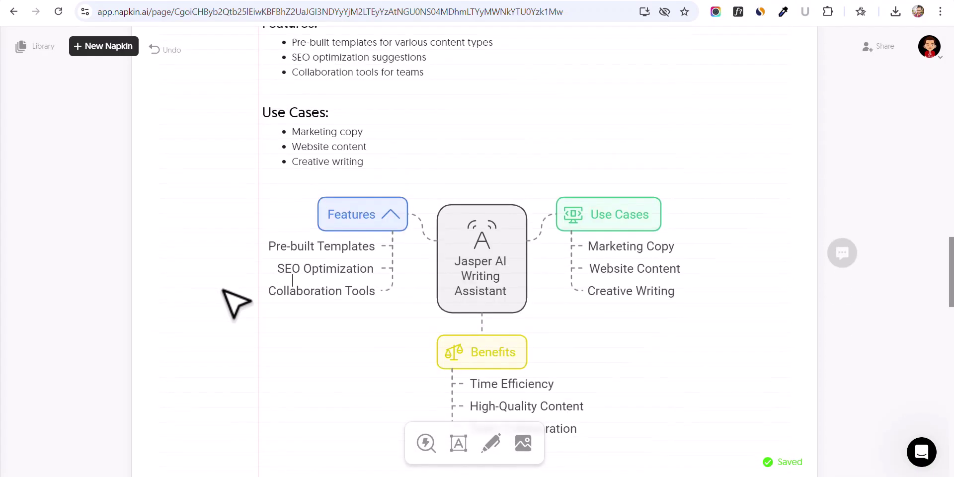
scroll(454, 240, up, 3)
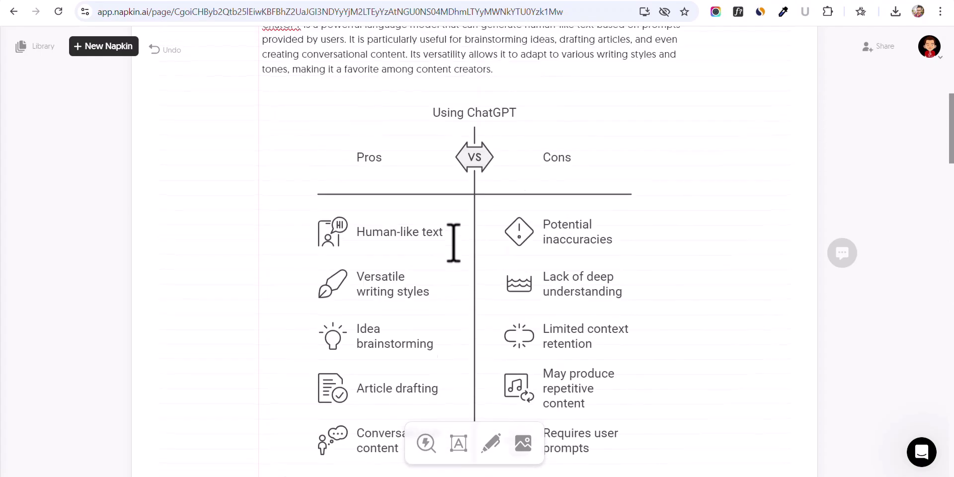
scroll(769, 199, up, 7)
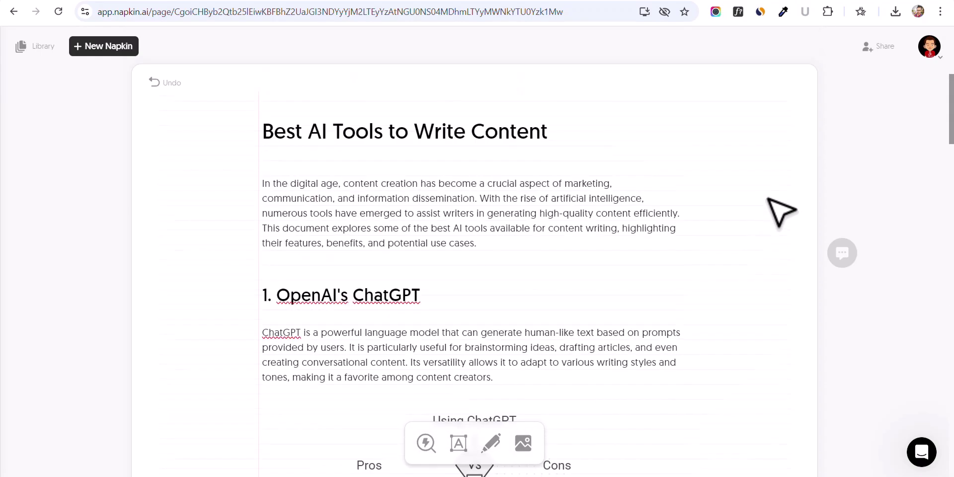